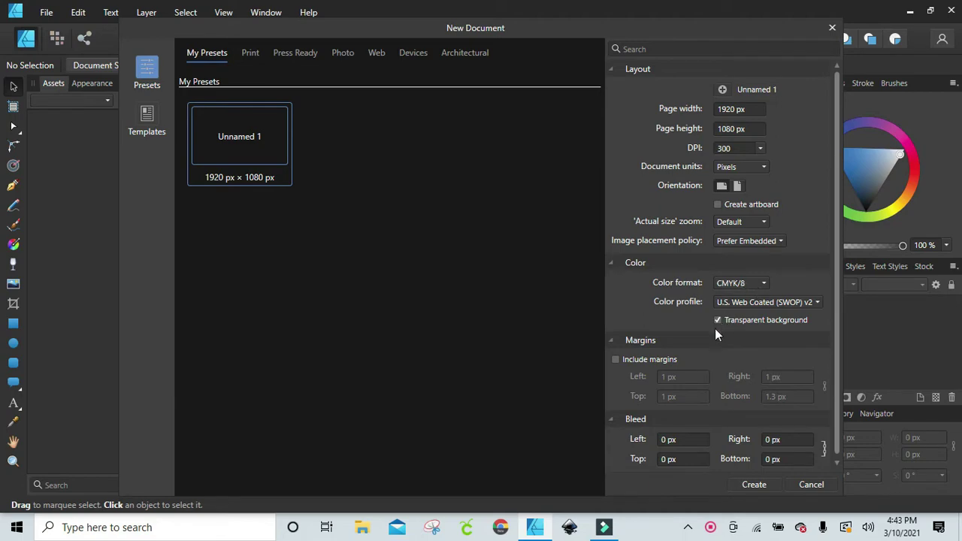
Create a new transparent document and add large artistic text 'Happy' at the canvas top-left.
click(753, 485)
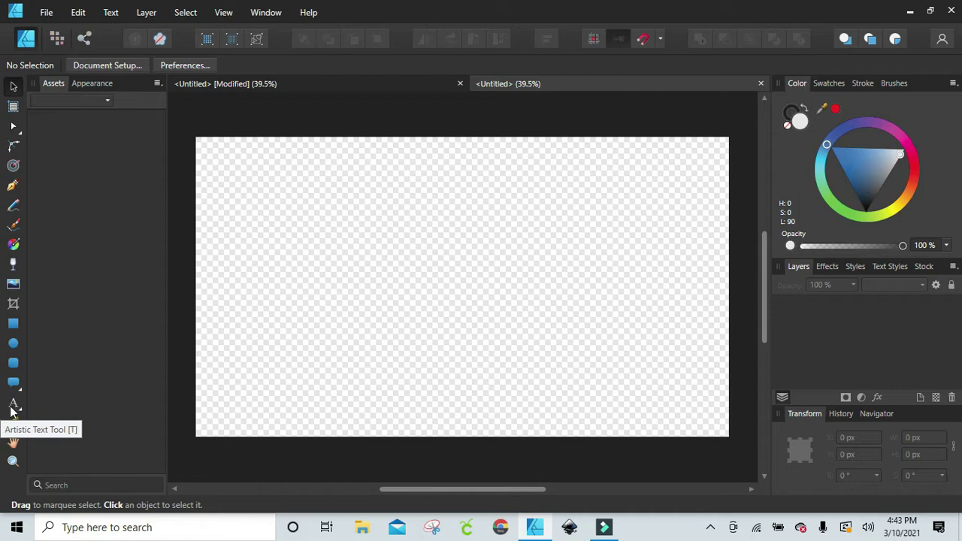
click(14, 406)
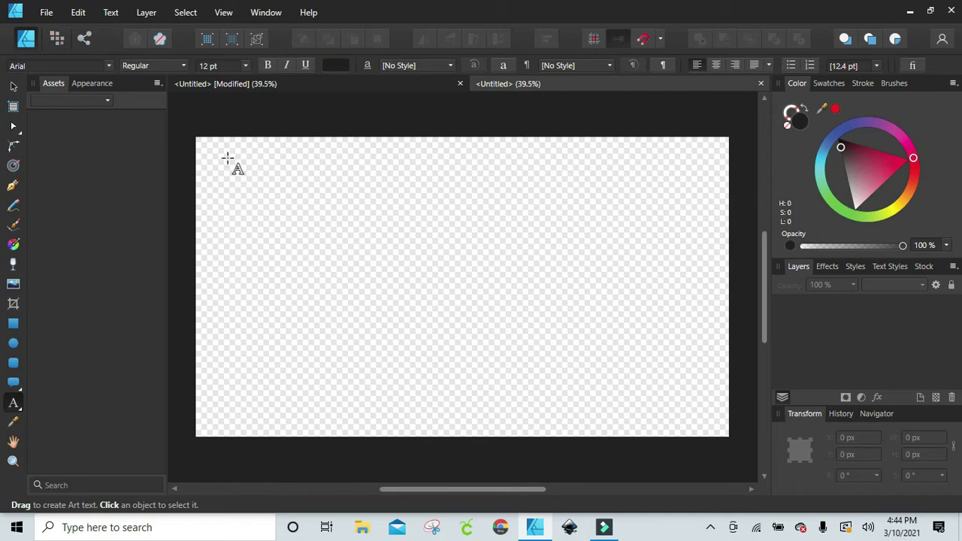
drag(227, 158, 238, 211)
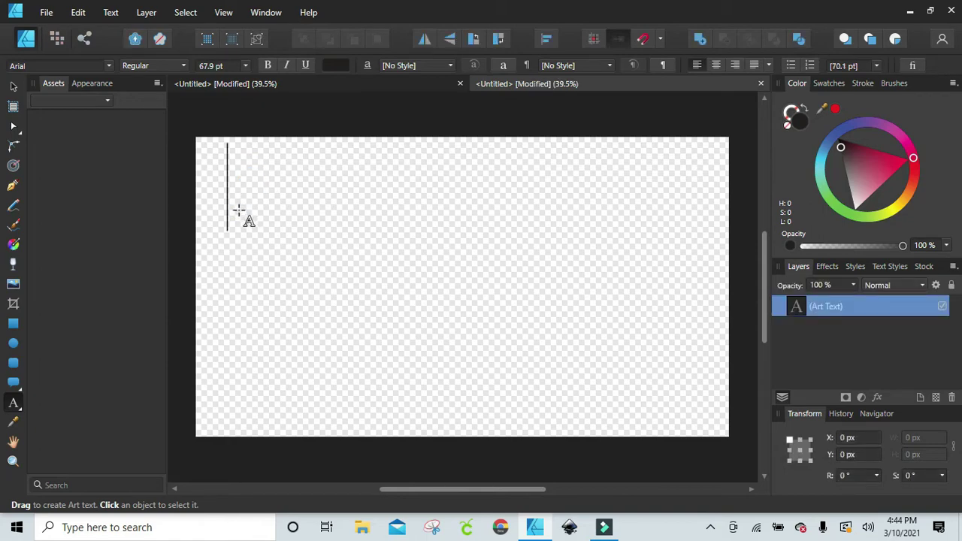
text(H)
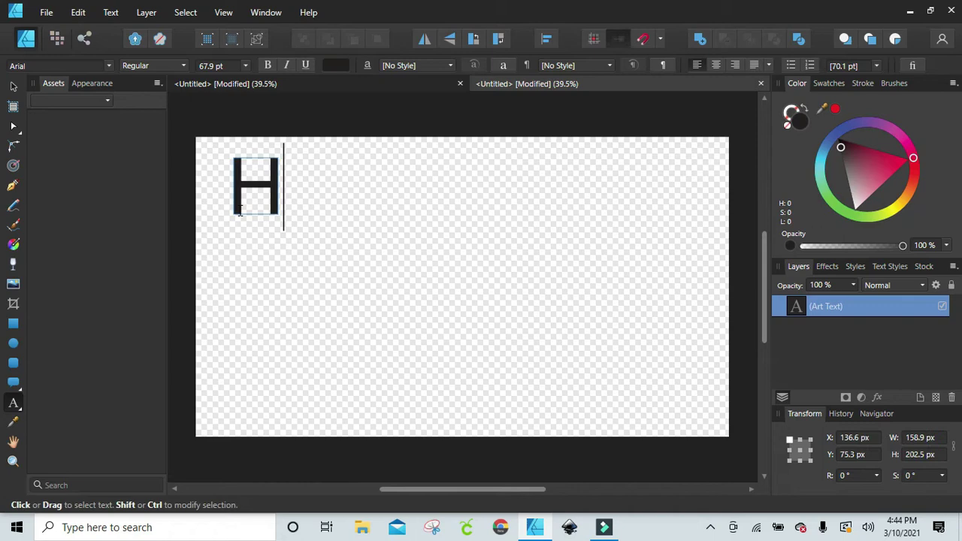
text(appy)
key(Escape)
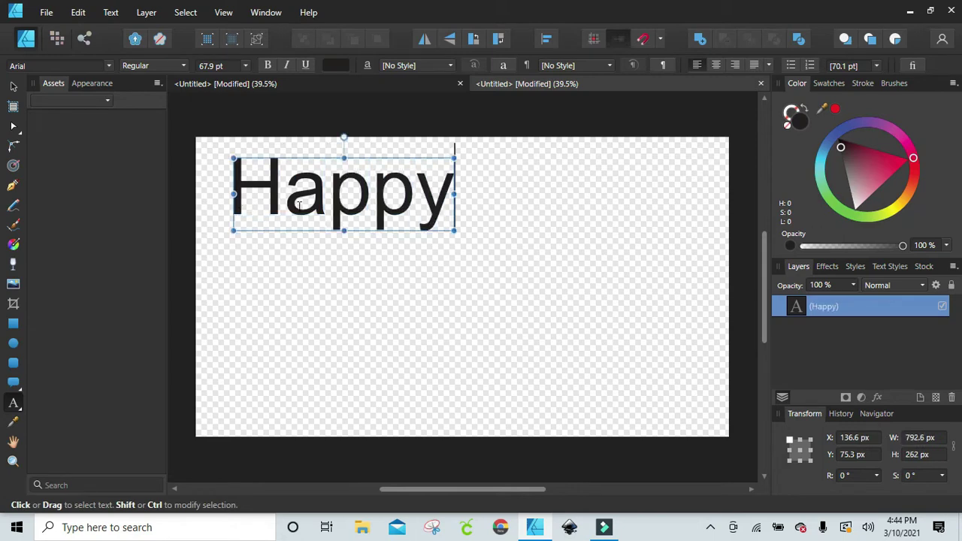
Move the Happy text to the canvas's upper right, at X 1008 px, Y 153.9 px.
click(13, 88)
drag(345, 192, 490, 248)
click(13, 404)
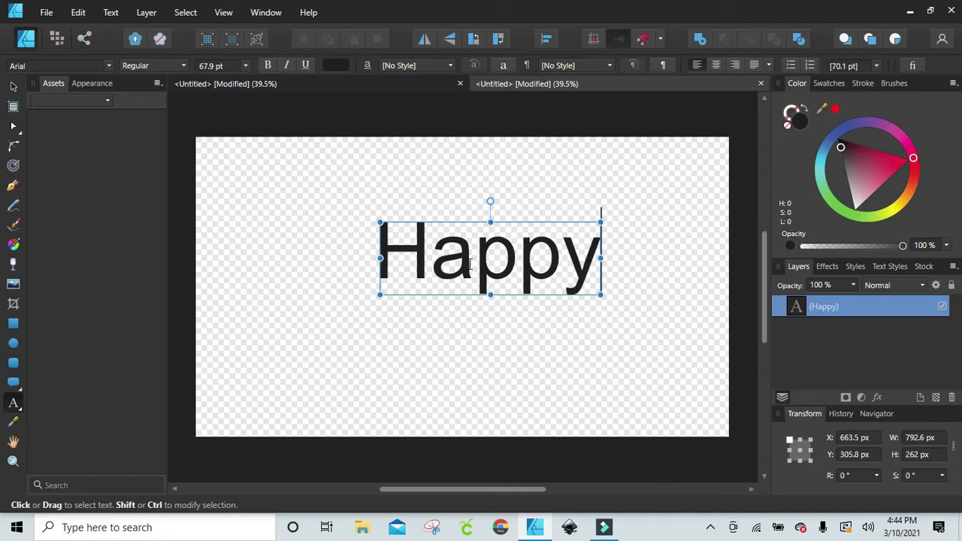
click(456, 200)
drag(476, 248, 431, 248)
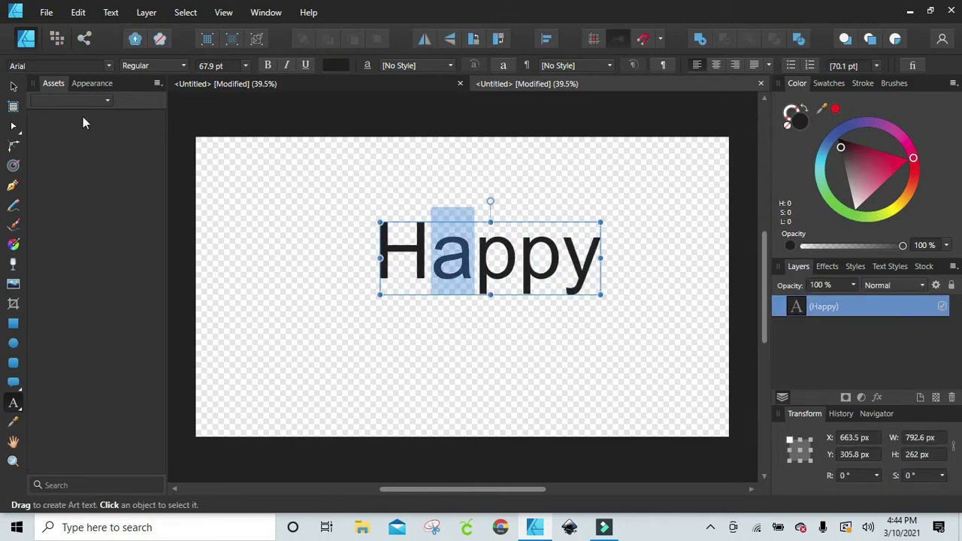
click(13, 86)
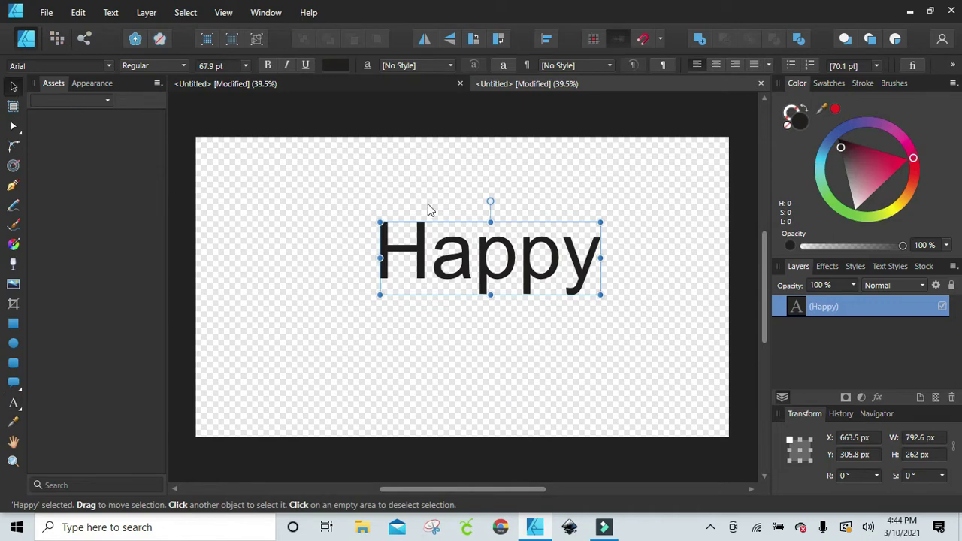
drag(508, 275, 608, 230)
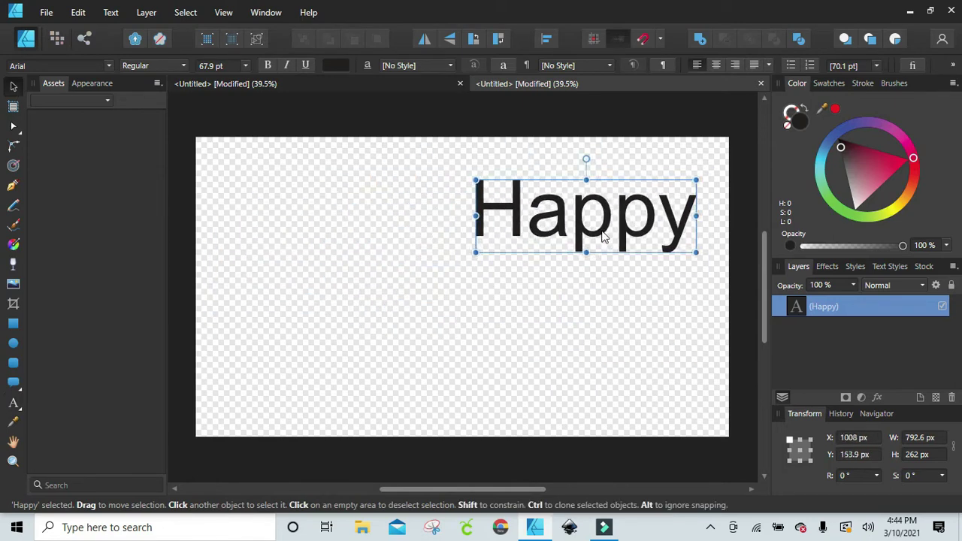
Preview fonts on Happy, including Anadego, Appetizer, Aniabella, Arzeta, Bahnschrift, Balistik and Antagonist.
click(109, 66)
click(181, 103)
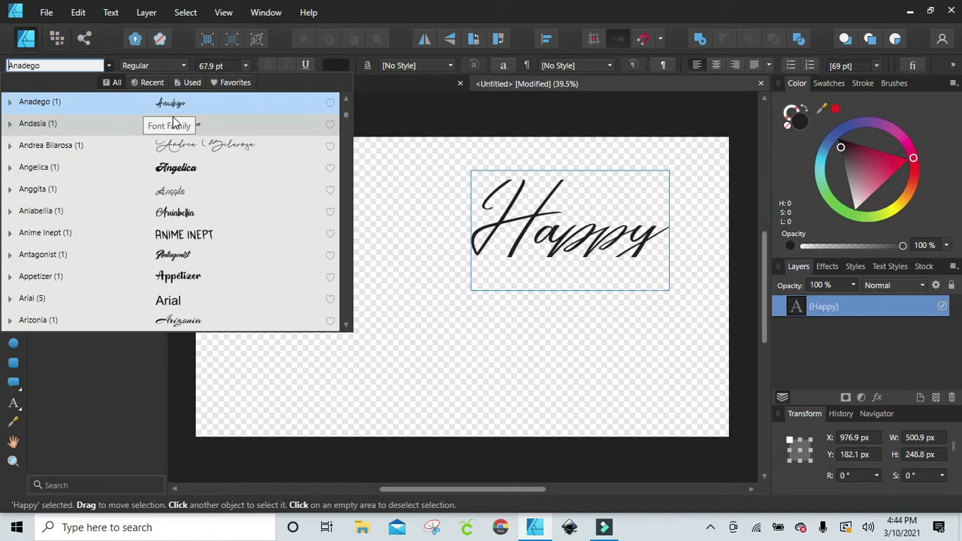
click(183, 277)
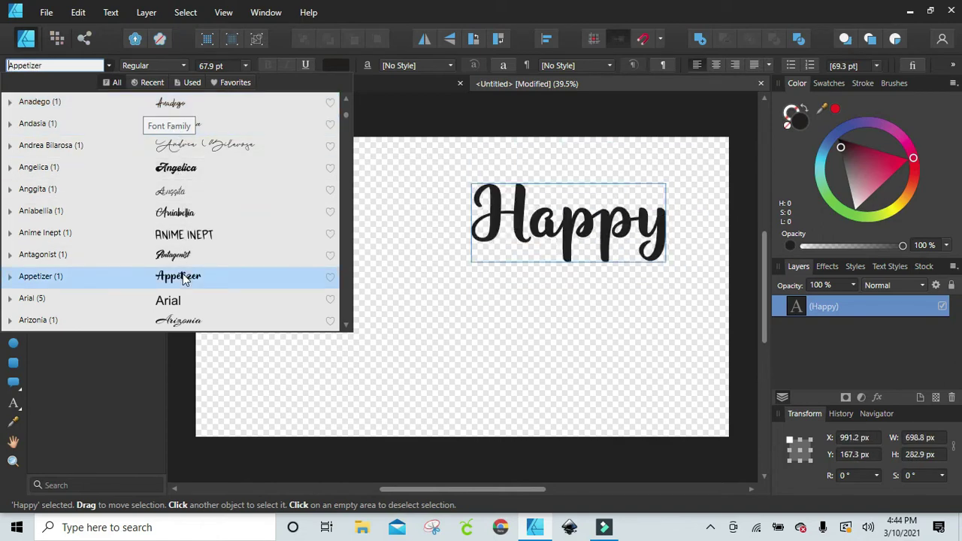
click(193, 212)
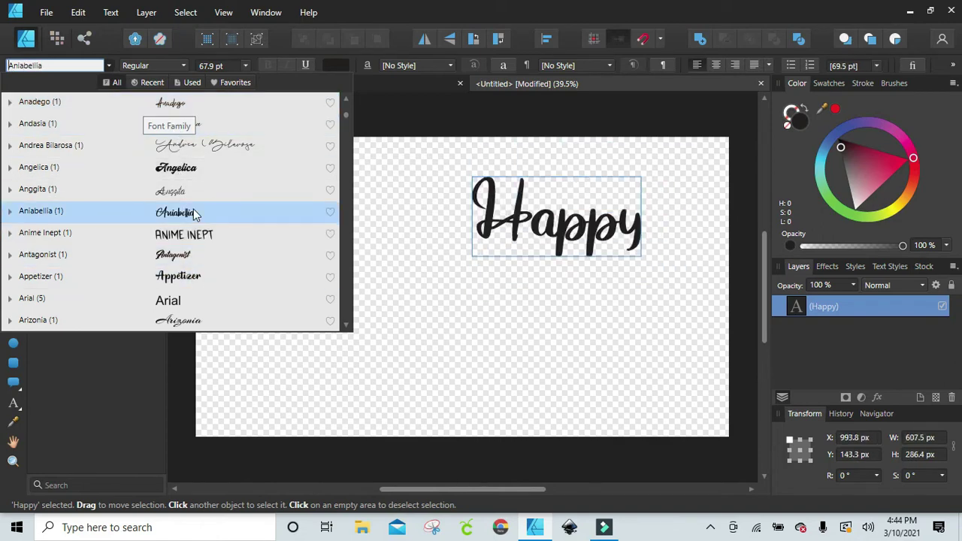
click(180, 124)
click(195, 279)
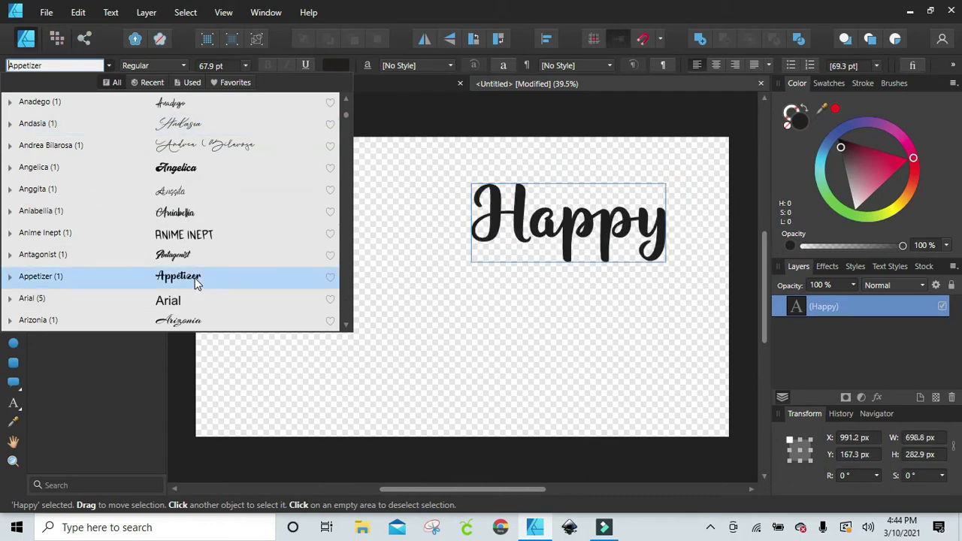
scroll(195, 280, down, 1)
click(195, 279)
scroll(196, 267, down, 2)
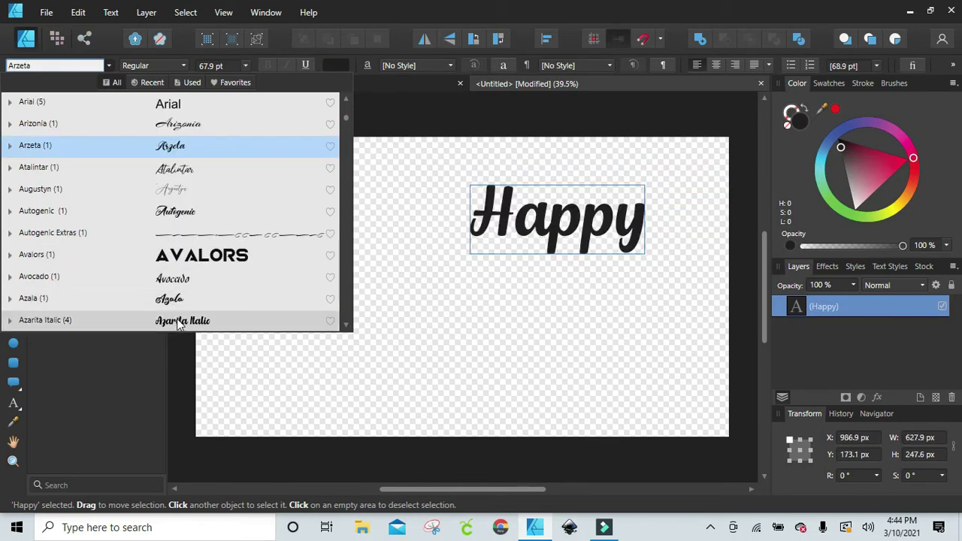
scroll(179, 323, down, 3)
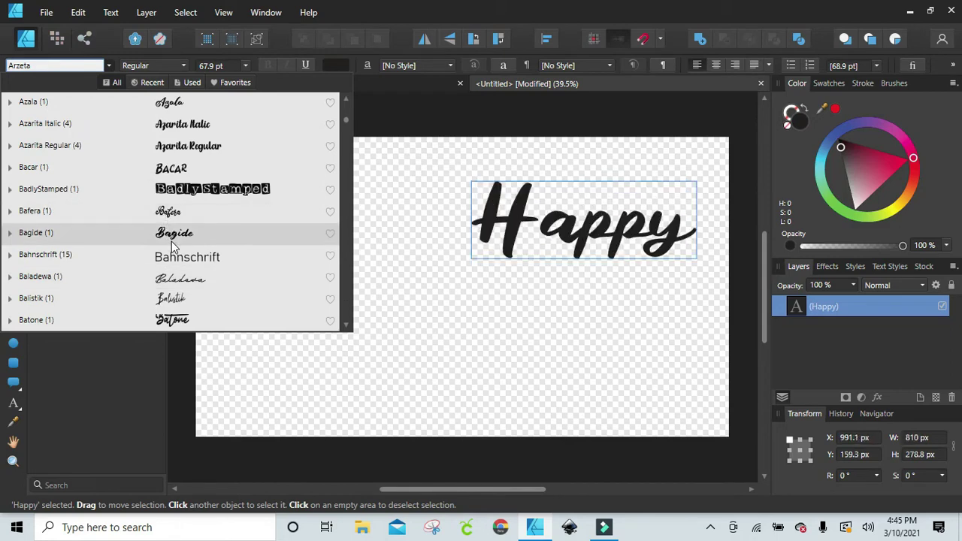
click(175, 256)
click(178, 300)
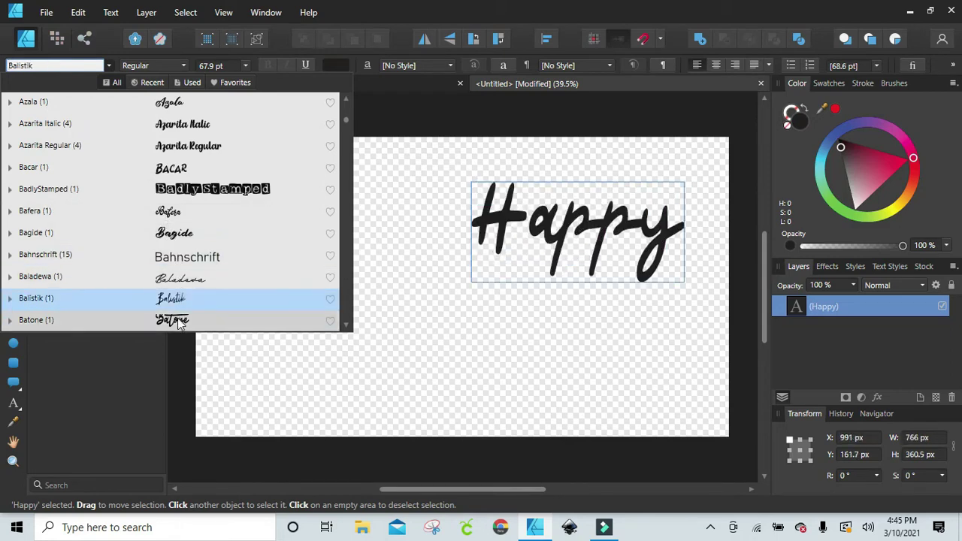
scroll(178, 128, up, 4)
click(178, 147)
click(178, 126)
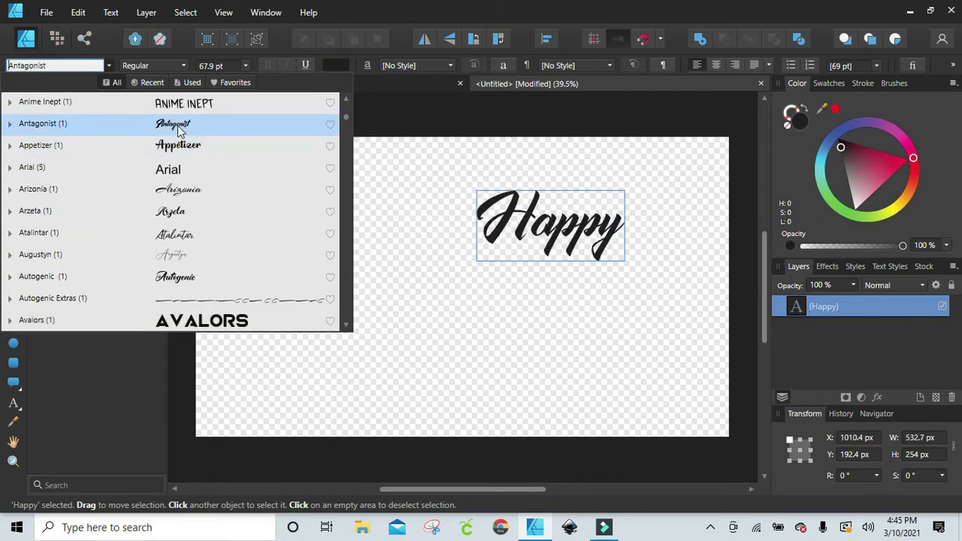
scroll(178, 130, up, 1)
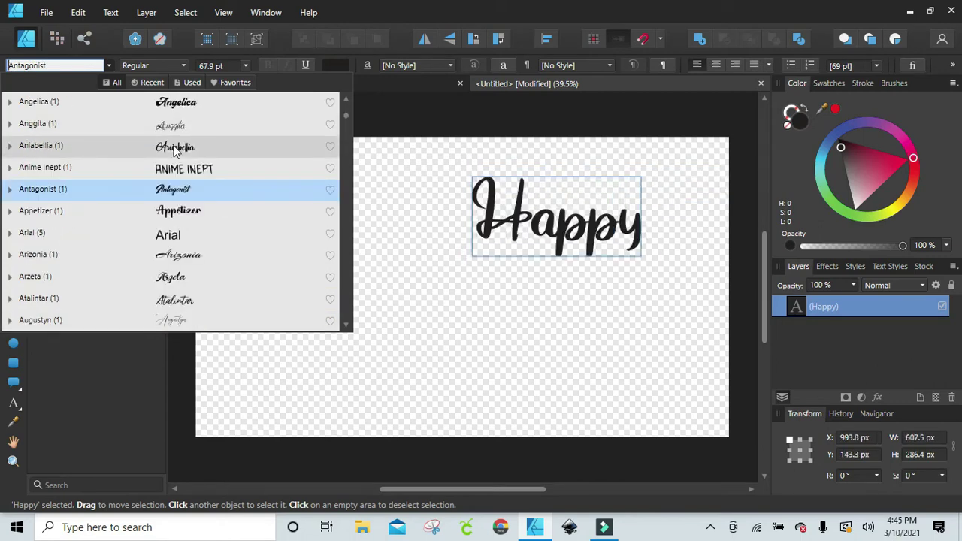
click(175, 148)
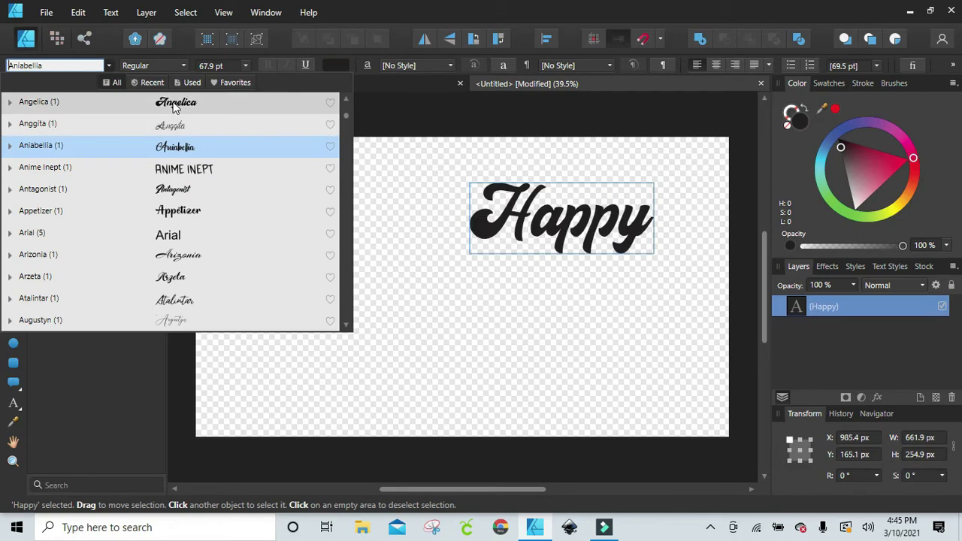
Try Alkatros, Aladin, Bedmifo and Billion Dreams, then set Happy in Blooqe Stages.
scroll(174, 149, up, 2)
click(170, 167)
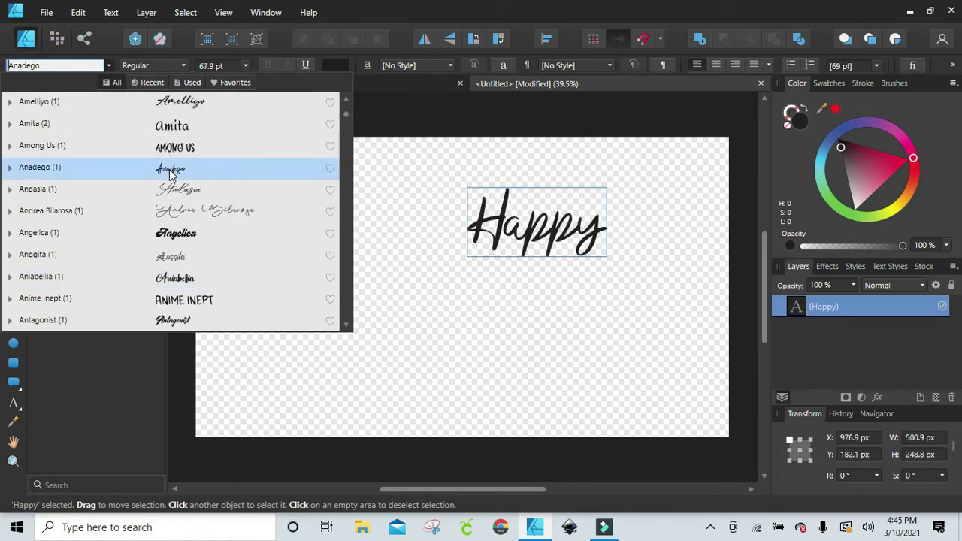
scroll(167, 166, up, 2)
scroll(165, 161, up, 1)
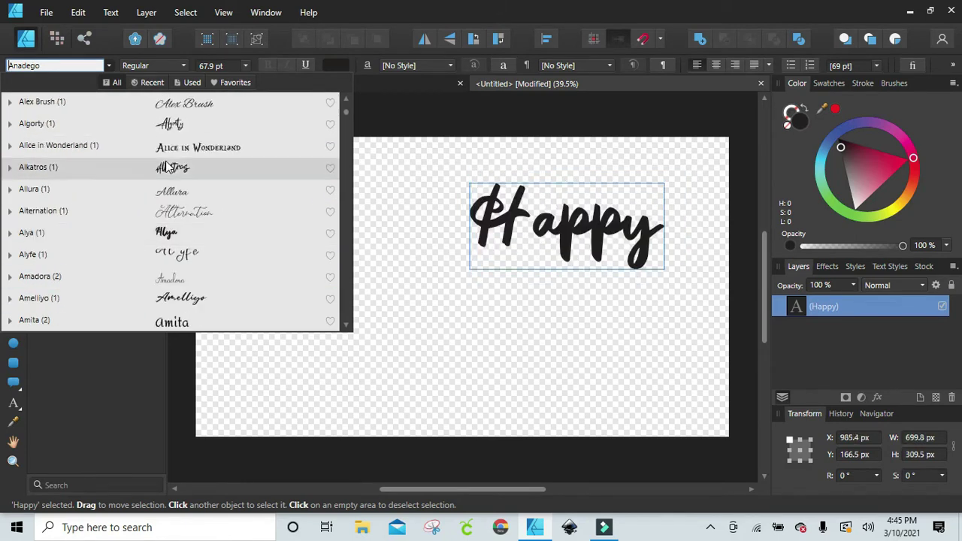
click(165, 161)
scroll(167, 160, up, 2)
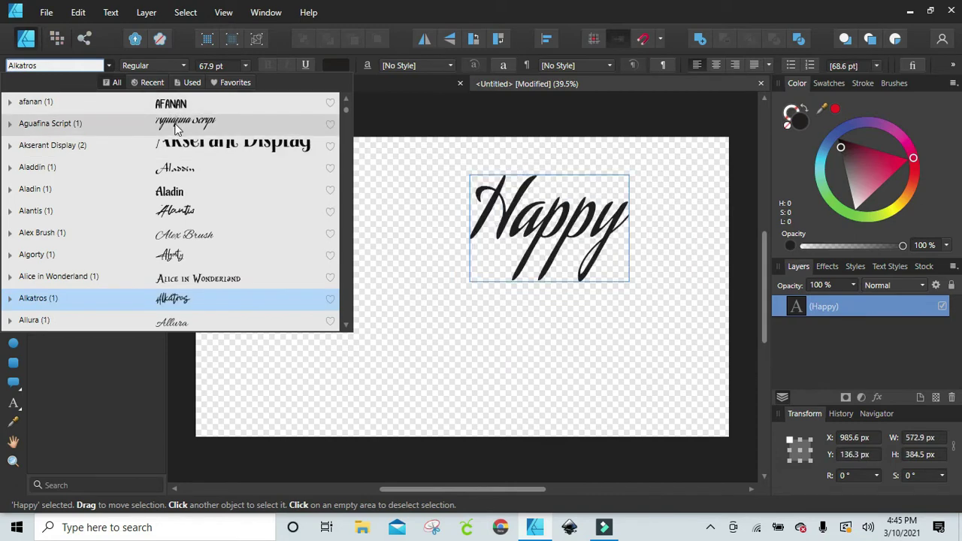
click(173, 191)
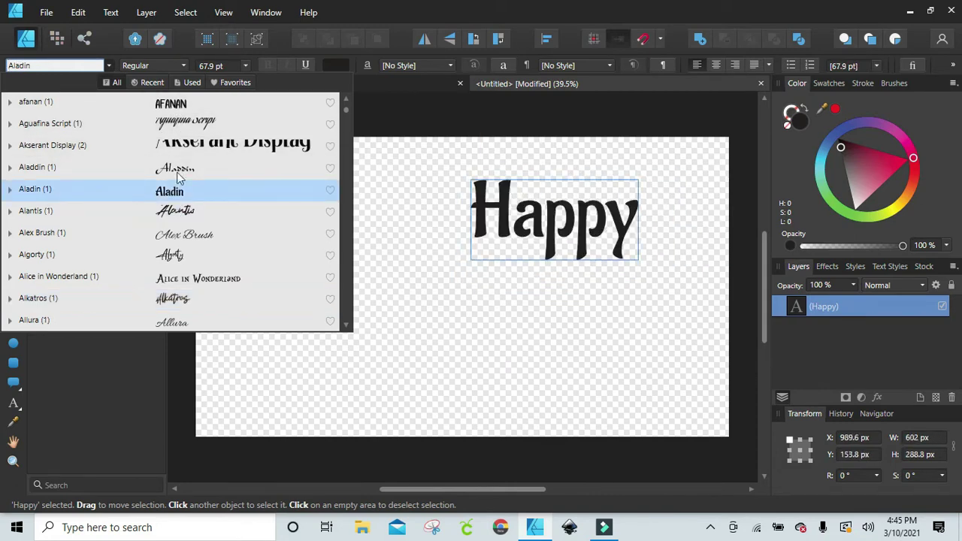
scroll(181, 171, down, 4)
click(191, 236)
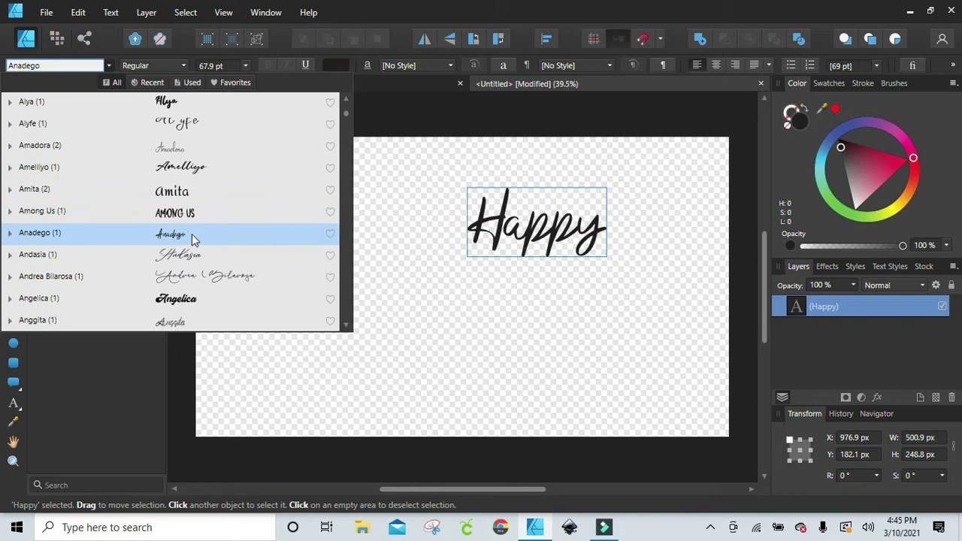
scroll(186, 305, down, 3)
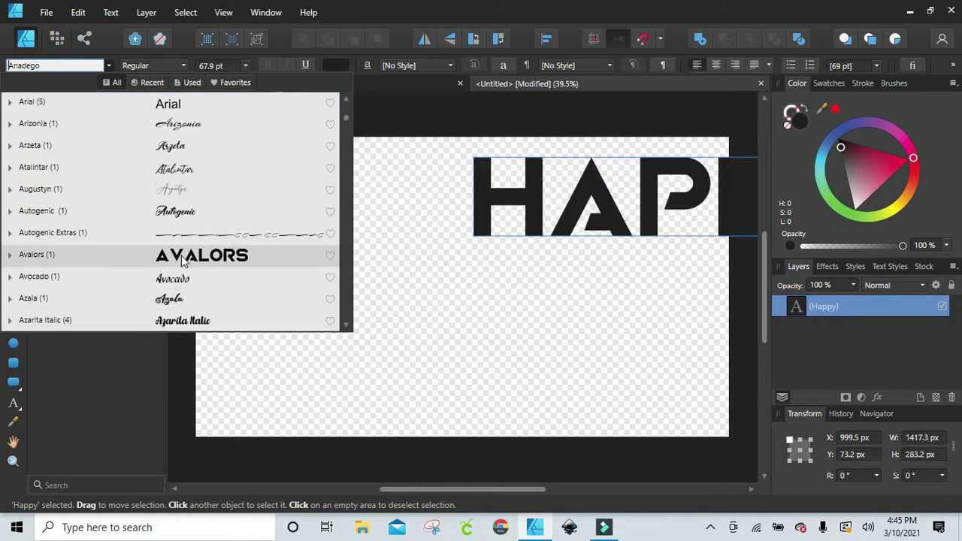
scroll(178, 298, down, 4)
click(178, 297)
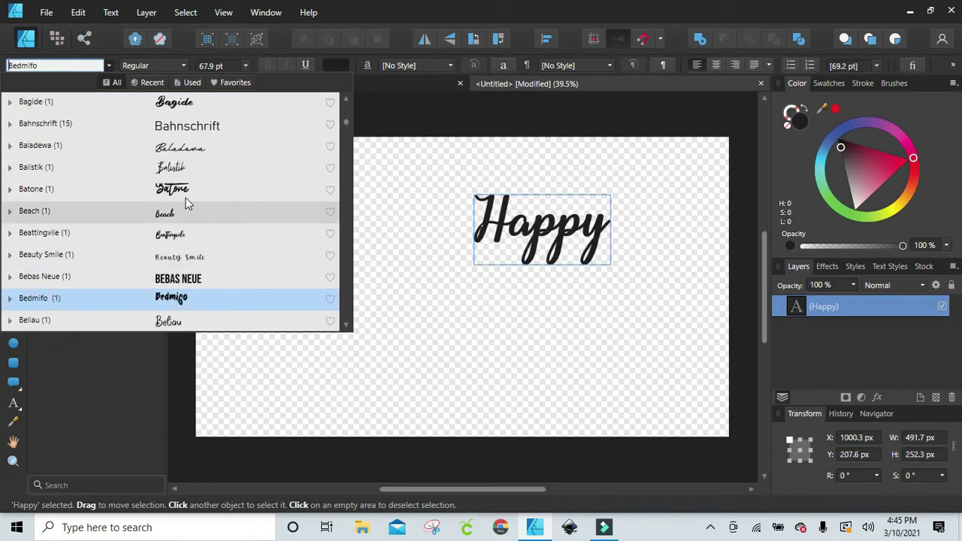
scroll(181, 288, down, 4)
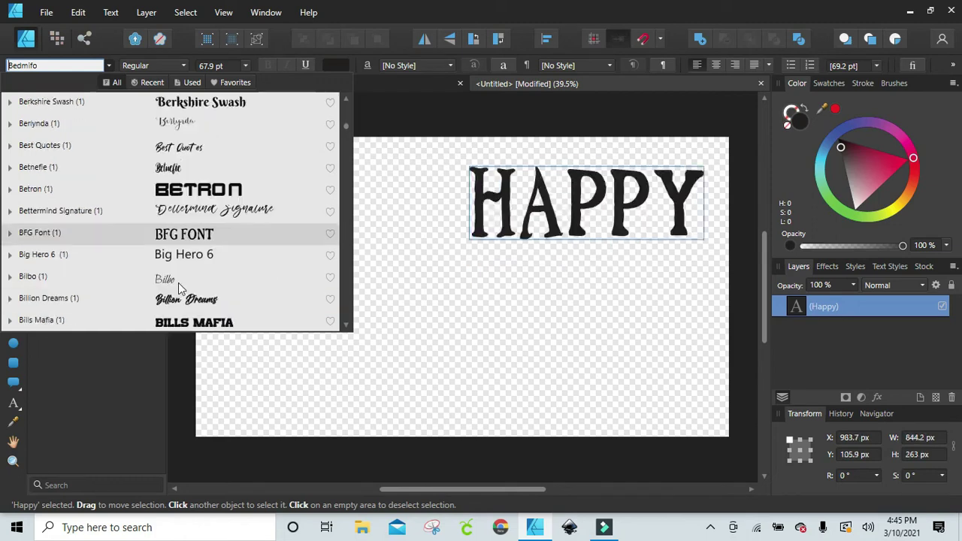
scroll(180, 288, down, 1)
click(175, 234)
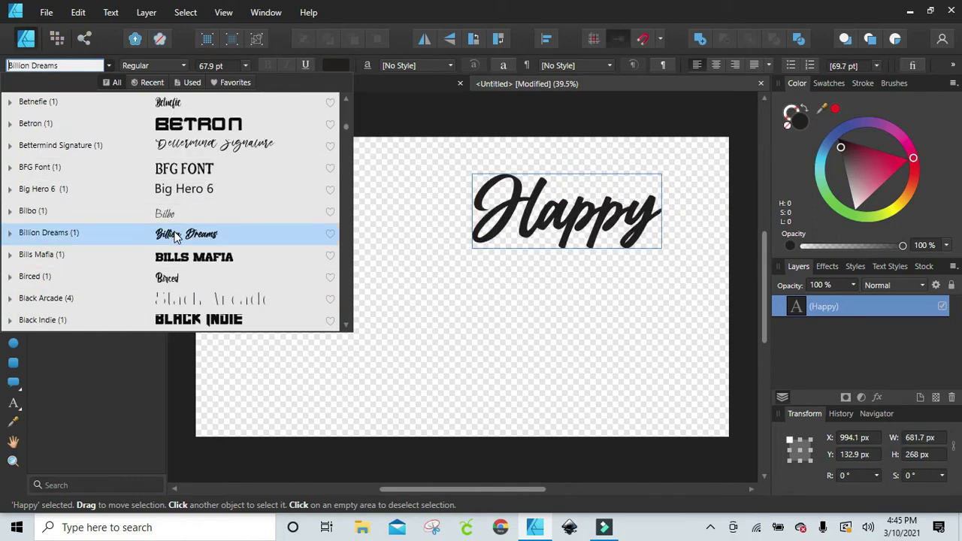
scroll(180, 241, down, 3)
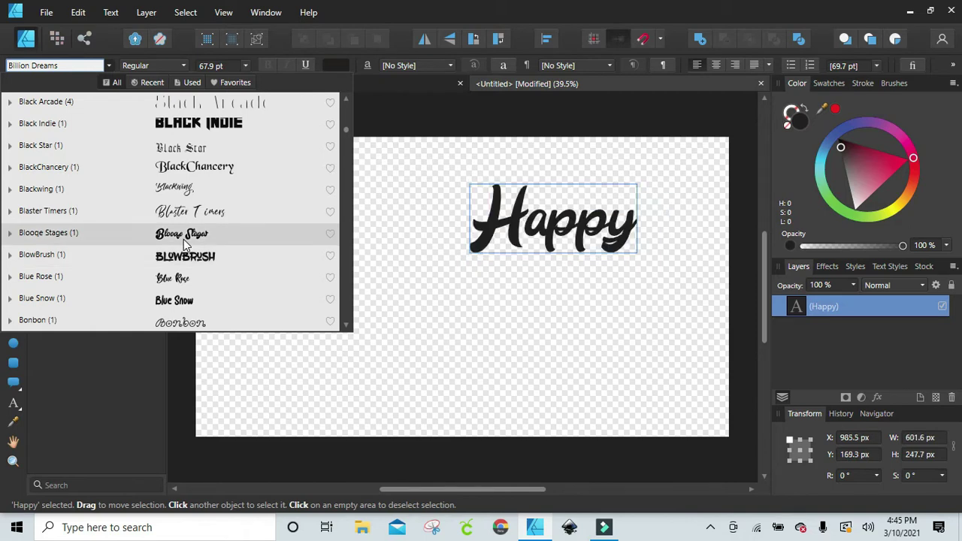
click(183, 239)
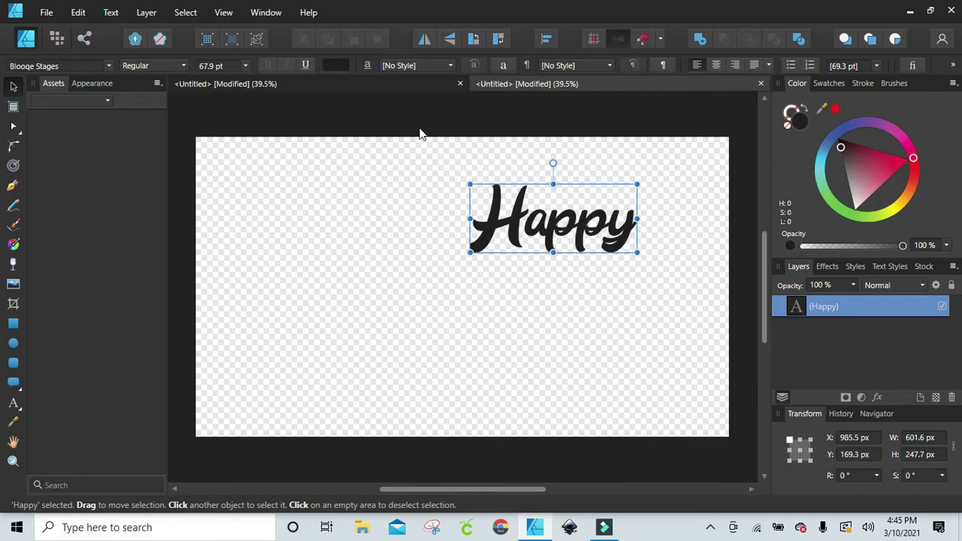
Enlarge Happy to about 899.3 × 370.3 px (101.5 pt) near the top centre.
drag(526, 223, 384, 233)
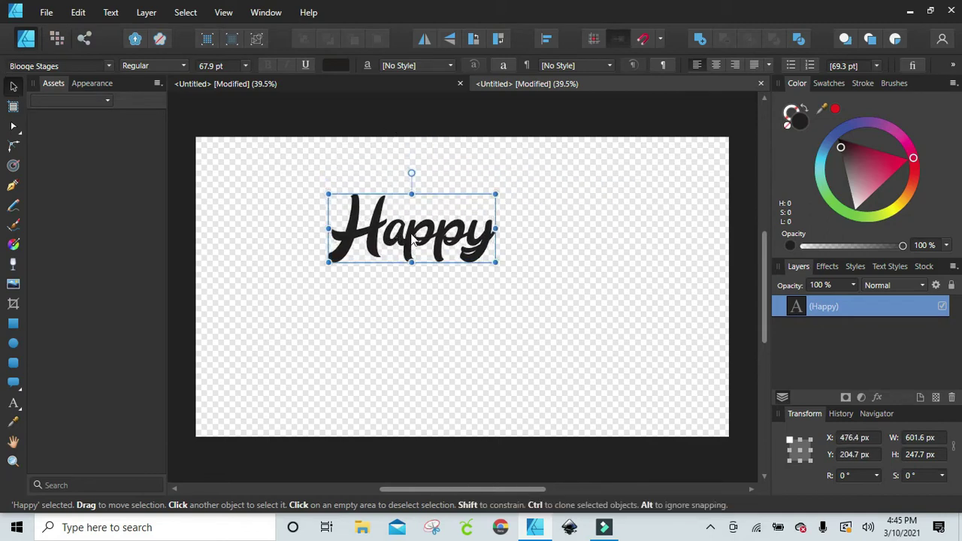
drag(499, 267, 528, 227)
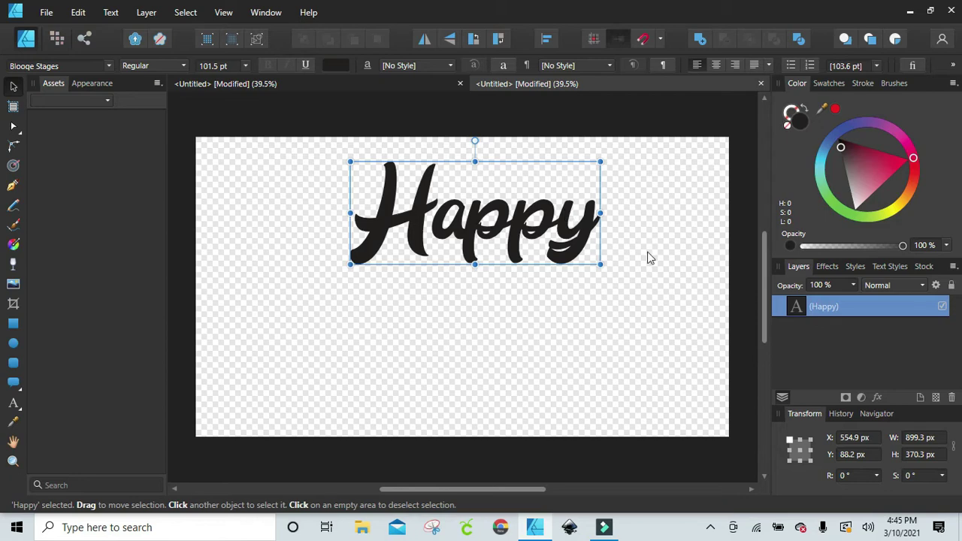
Convert the Happy text to curves and nudge the group to X 534.7 px, Y 116.1 px.
click(150, 14)
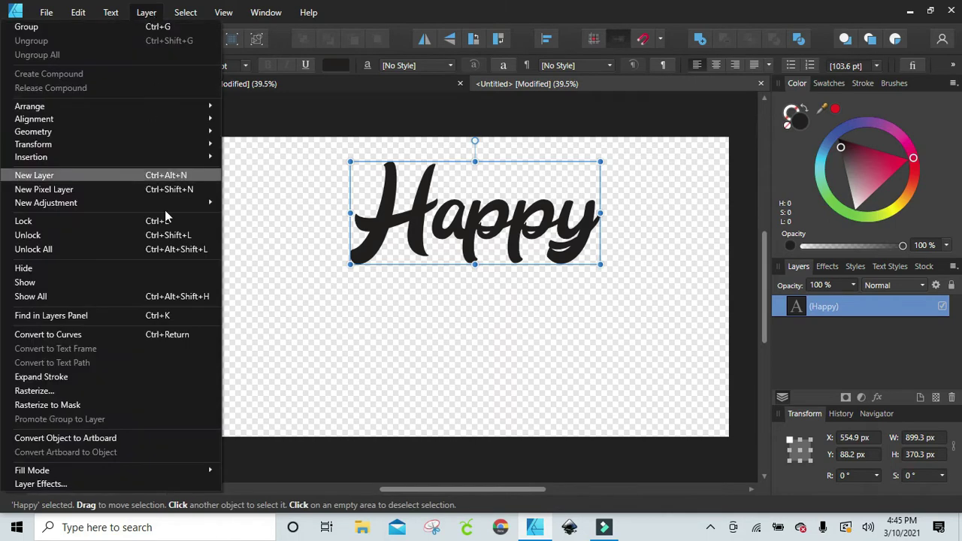
click(158, 335)
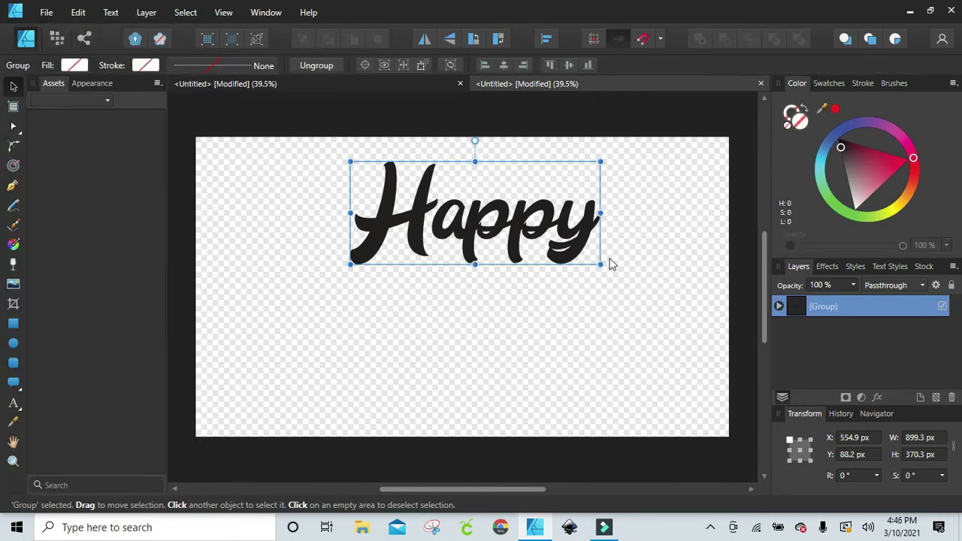
mouse_move(547, 224)
mouse_down()
mouse_move(523, 235)
mouse_move(575, 231)
mouse_move(542, 232)
mouse_up()
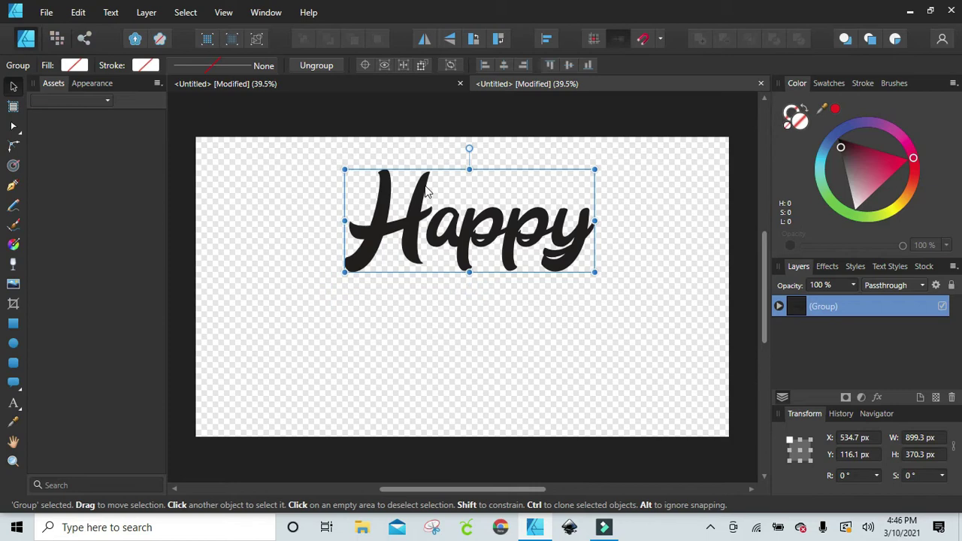
Copy and paste the Happy group, placing the duplicate below at X 471.4 px, Y 529 px.
drag(487, 234, 469, 217)
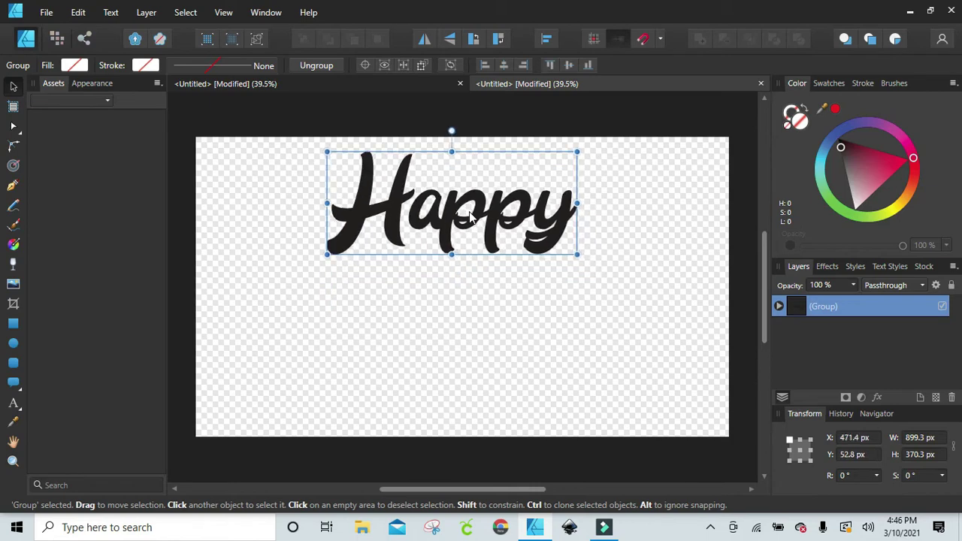
right_click(469, 216)
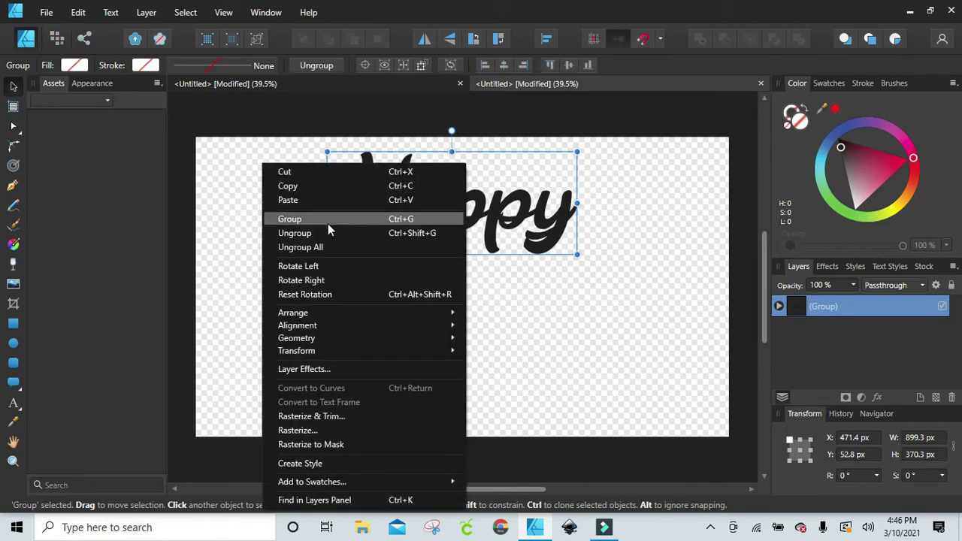
click(311, 185)
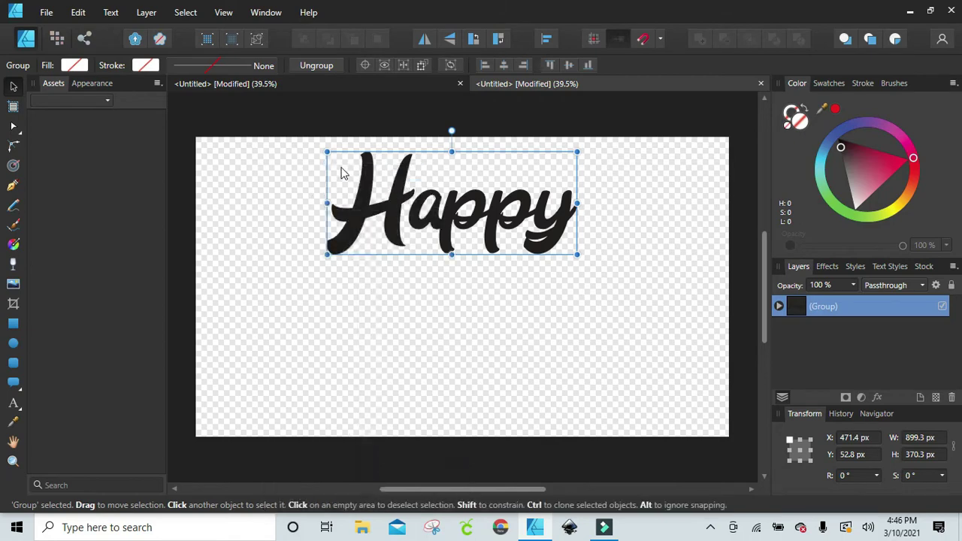
right_click(390, 270)
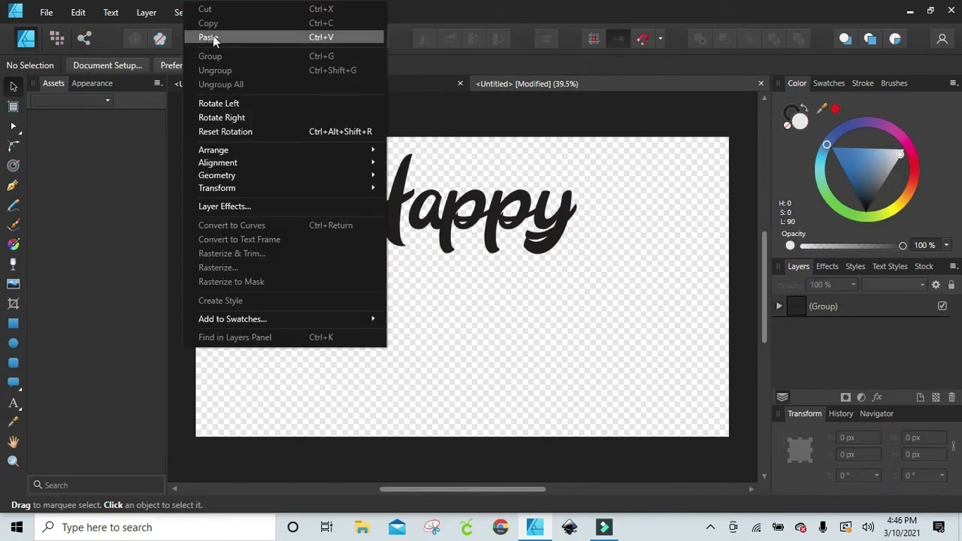
click(213, 37)
drag(455, 218, 455, 351)
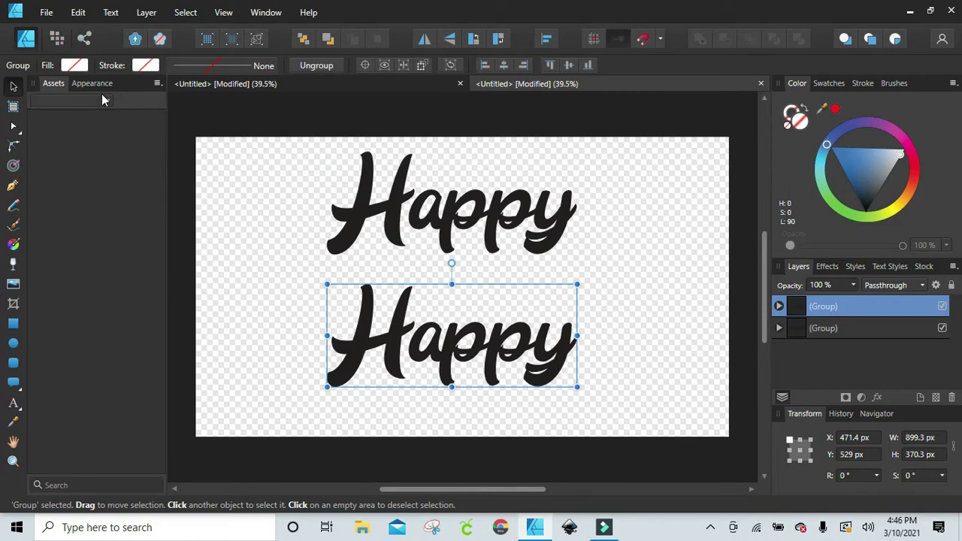
Ungroup the lower Happy, Add its letters into one curve, then group both copies (899.3 × 846.5 px).
click(314, 66)
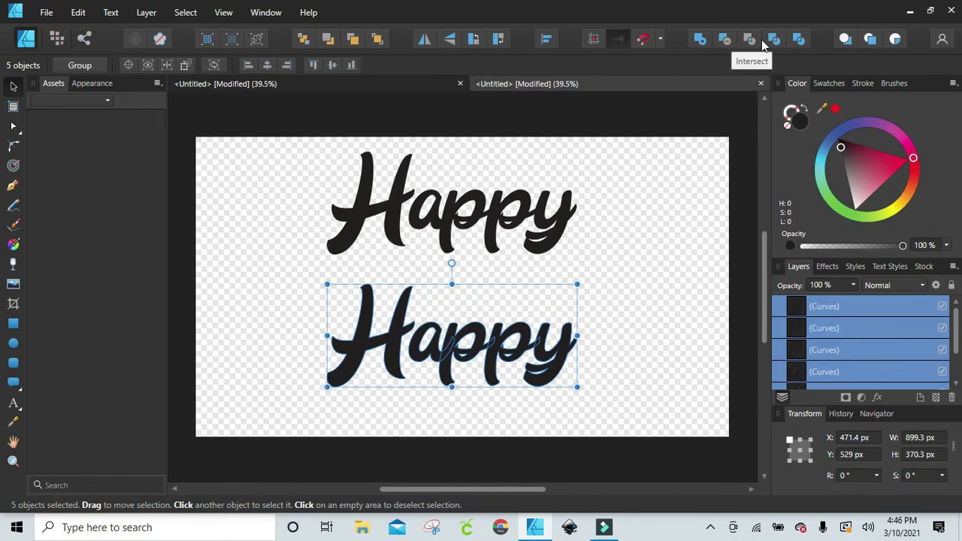
click(700, 40)
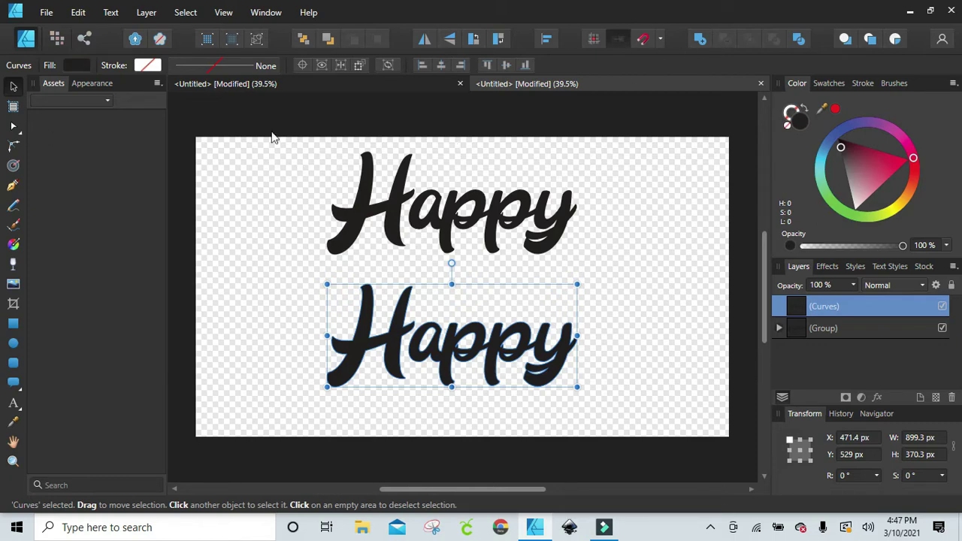
click(240, 168)
drag(272, 141, 660, 431)
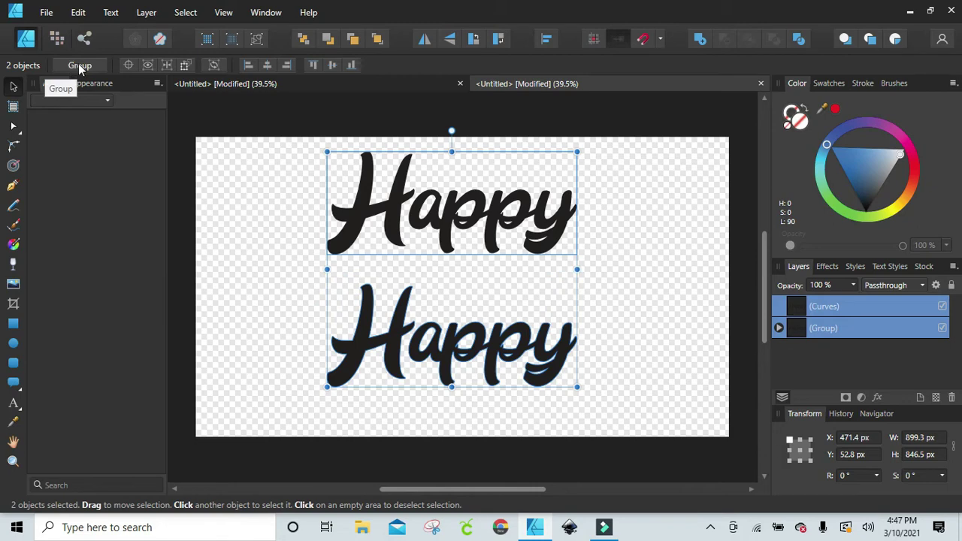
click(79, 65)
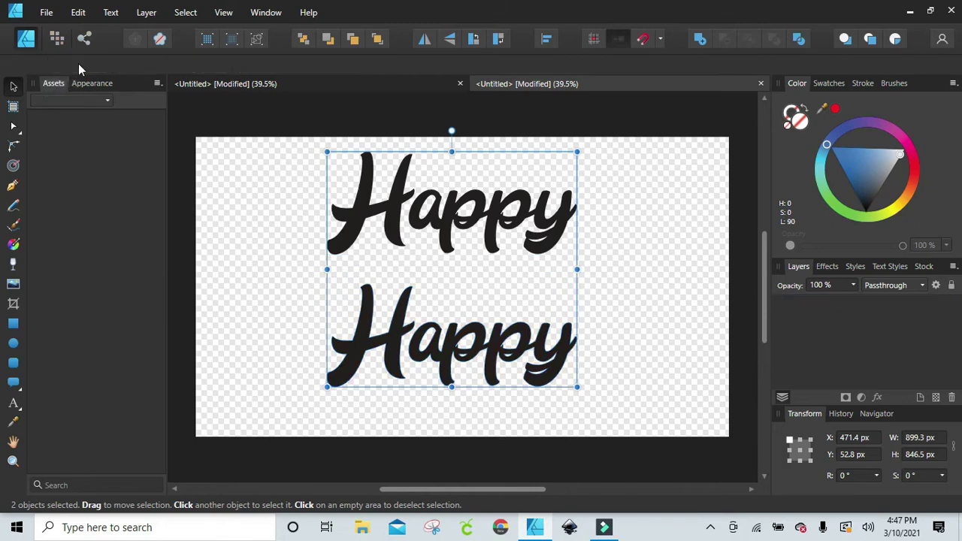
Export the artwork as an SVG with text as curves, named happy102 in Downloads.
click(46, 13)
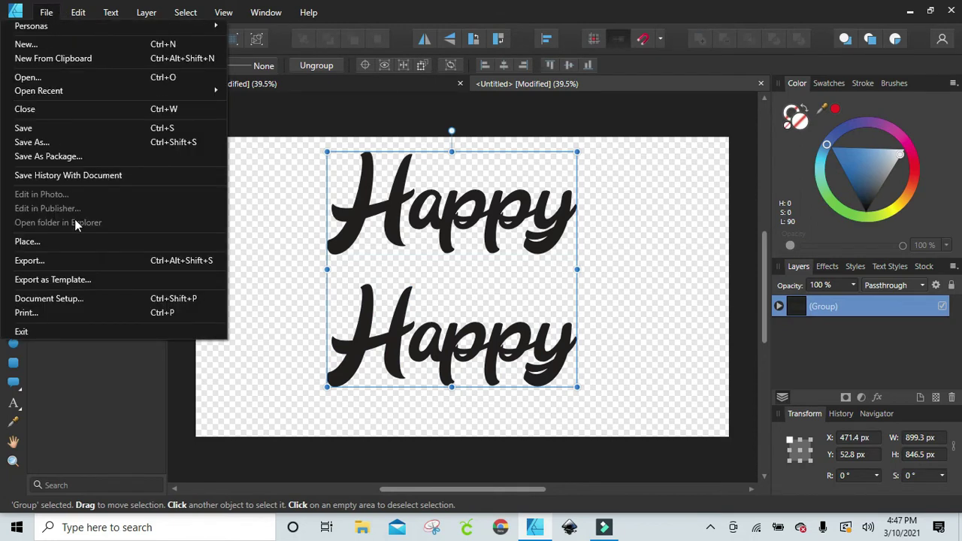
click(73, 261)
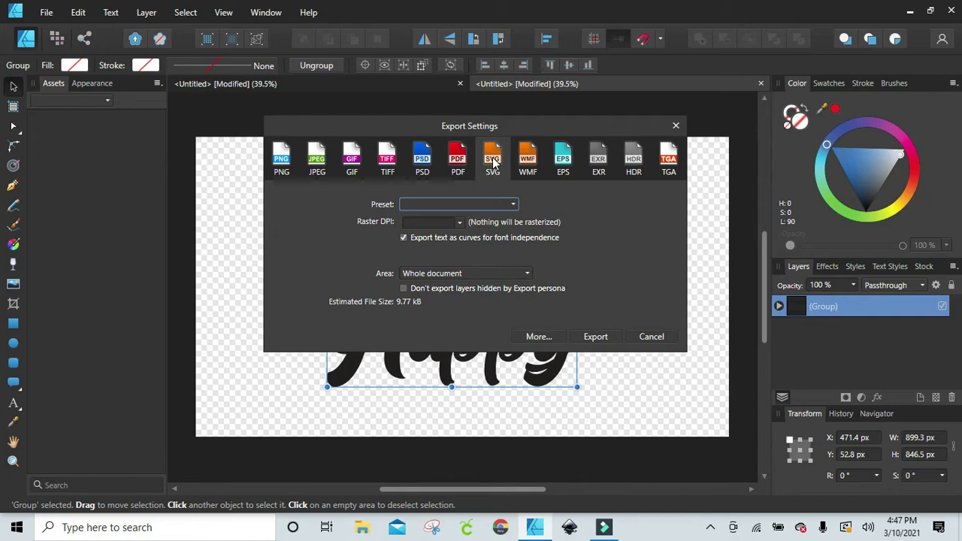
click(404, 236)
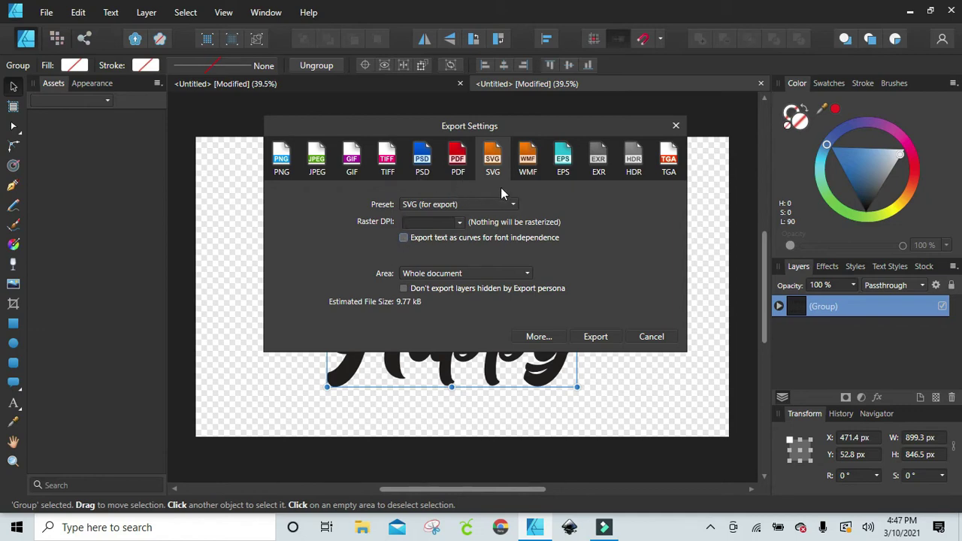
click(404, 239)
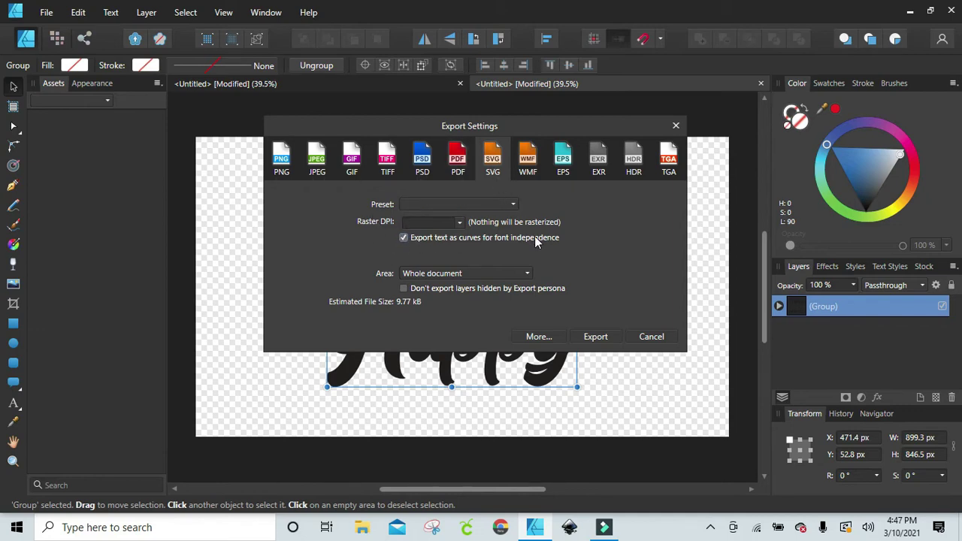
click(595, 337)
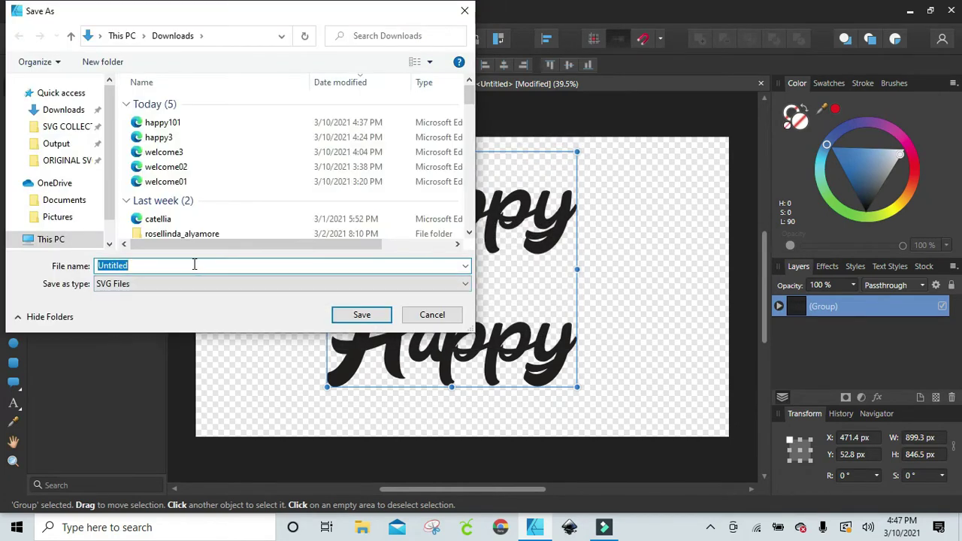
text(happ)
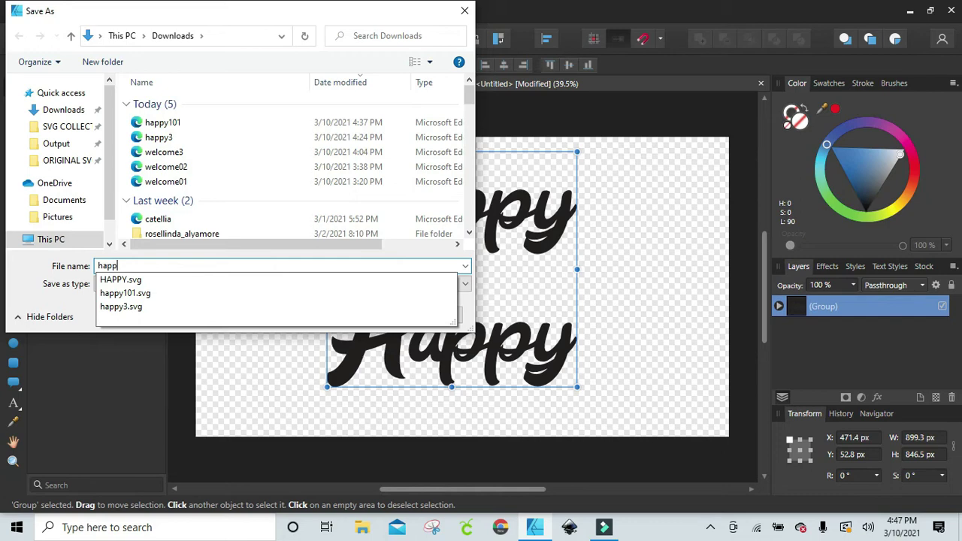
text(y102)
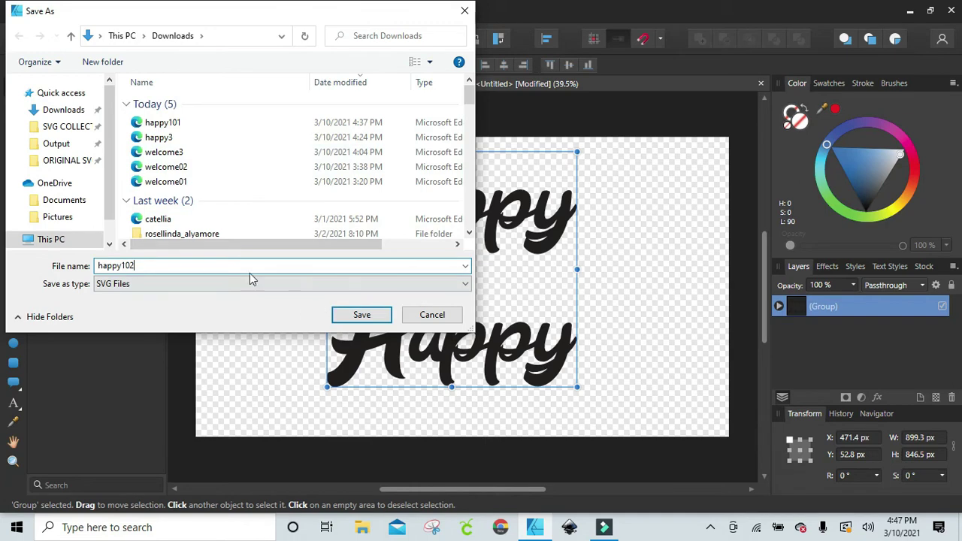
click(350, 316)
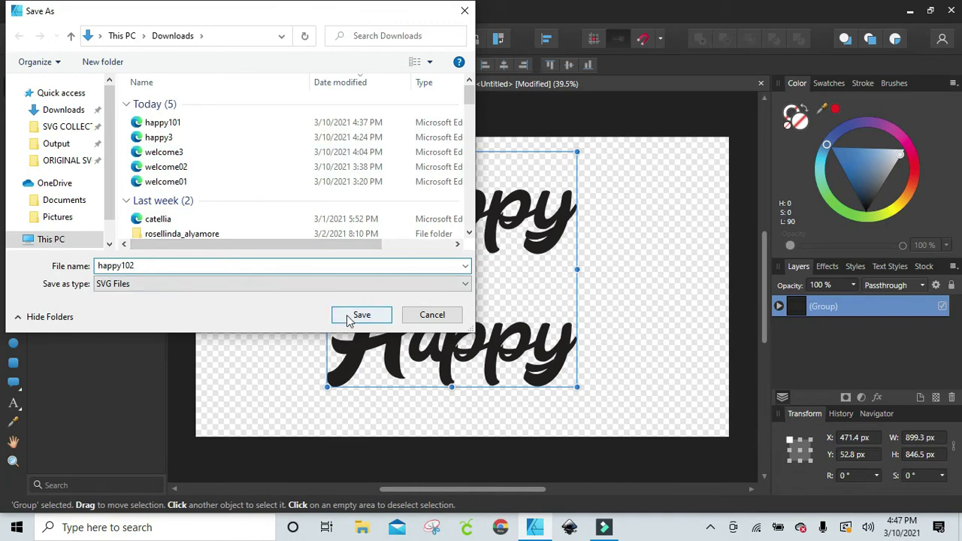
click(350, 316)
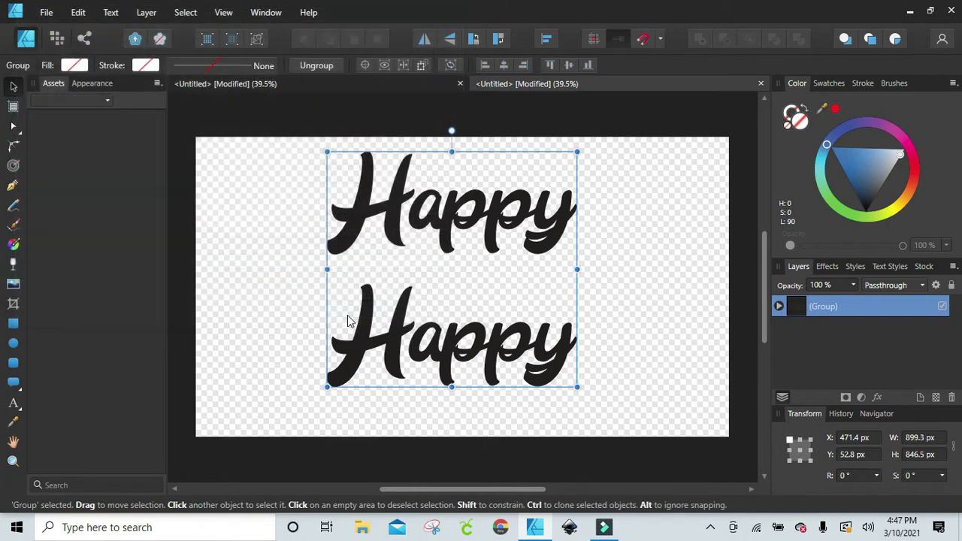
Launch Cricut Design Space, start a new project, and upload happy102 as a cut image.
click(465, 530)
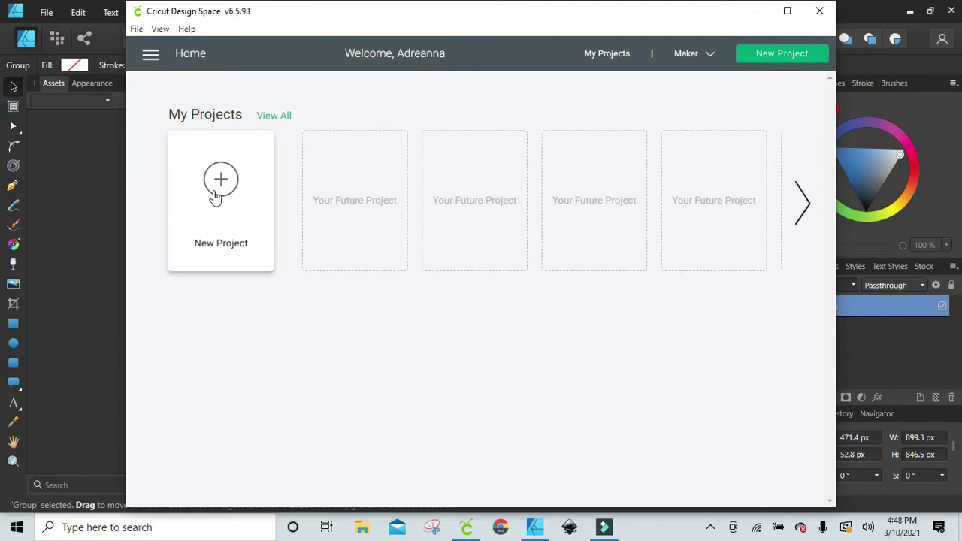
click(215, 194)
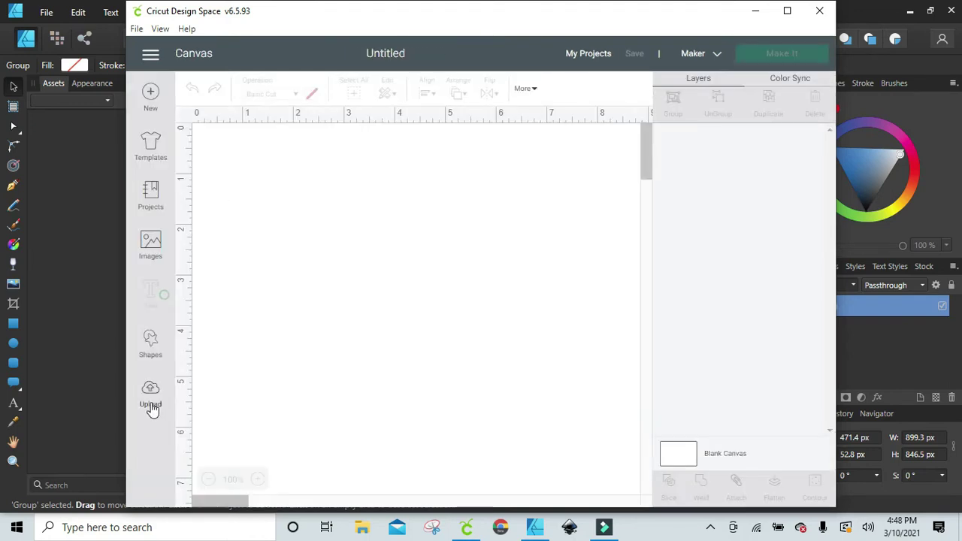
click(151, 398)
click(787, 11)
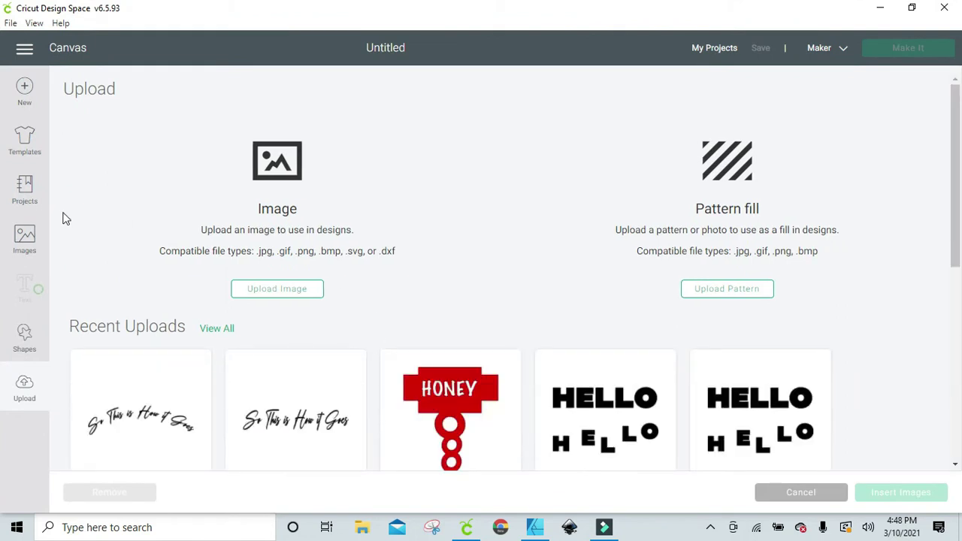
click(255, 295)
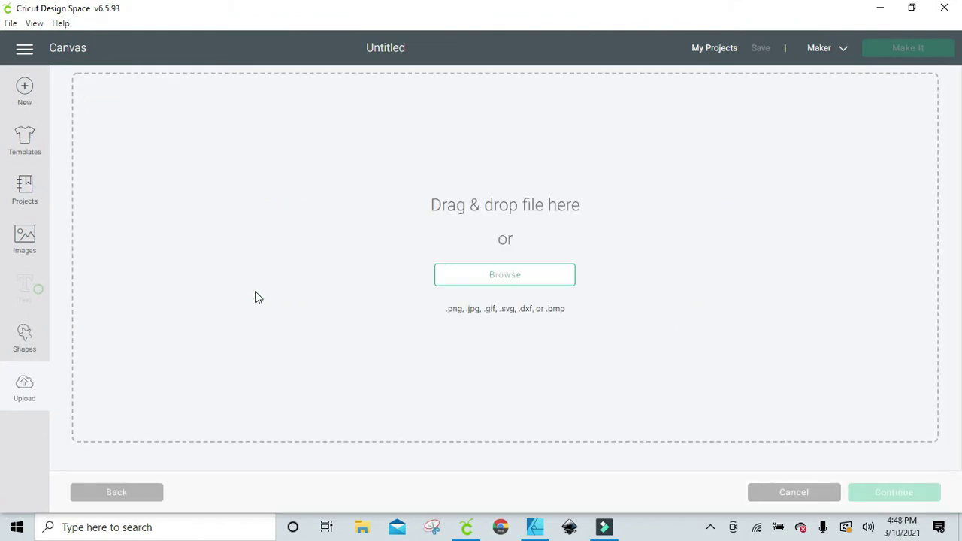
click(529, 279)
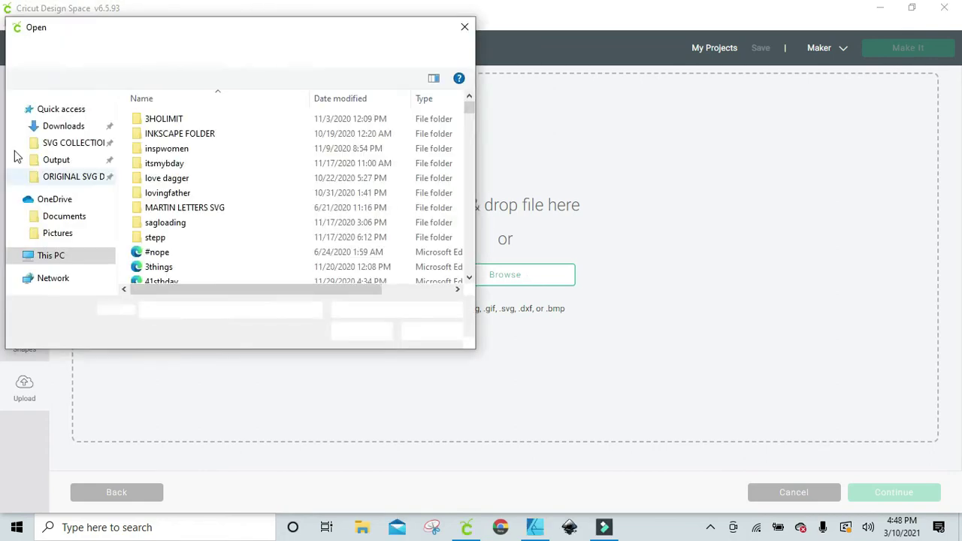
click(72, 111)
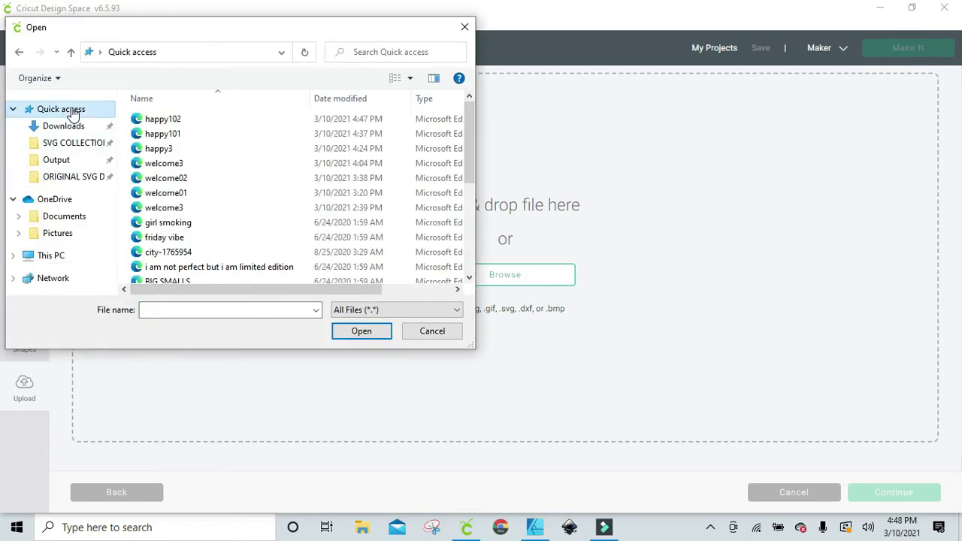
click(175, 121)
click(361, 330)
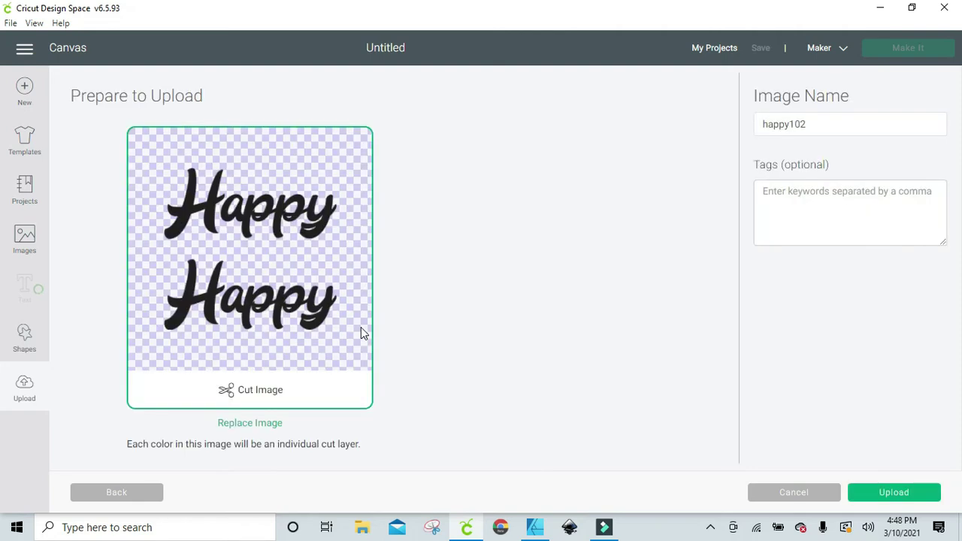
click(879, 496)
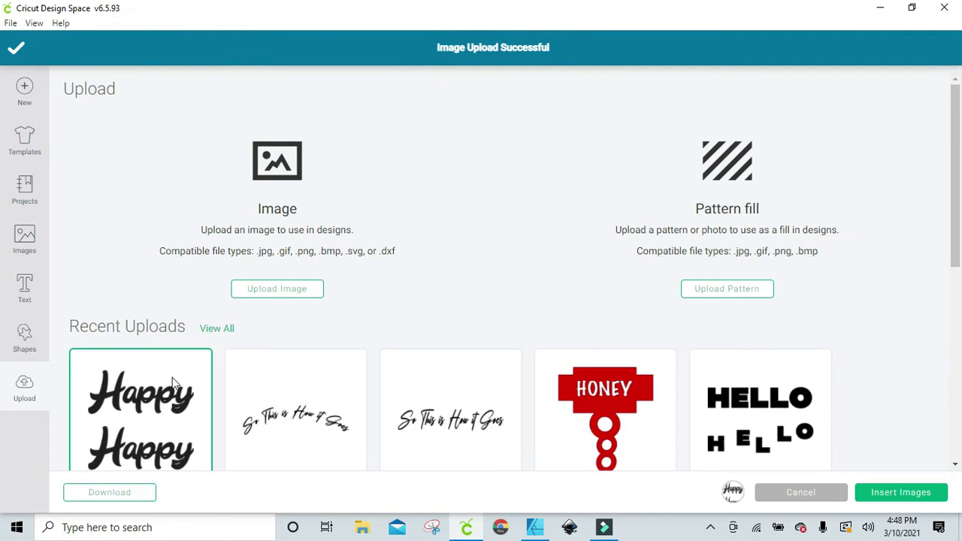
Insert happy102, enlarge it to about 4.795 in wide, ungroup it, and move the top Happy.
click(901, 492)
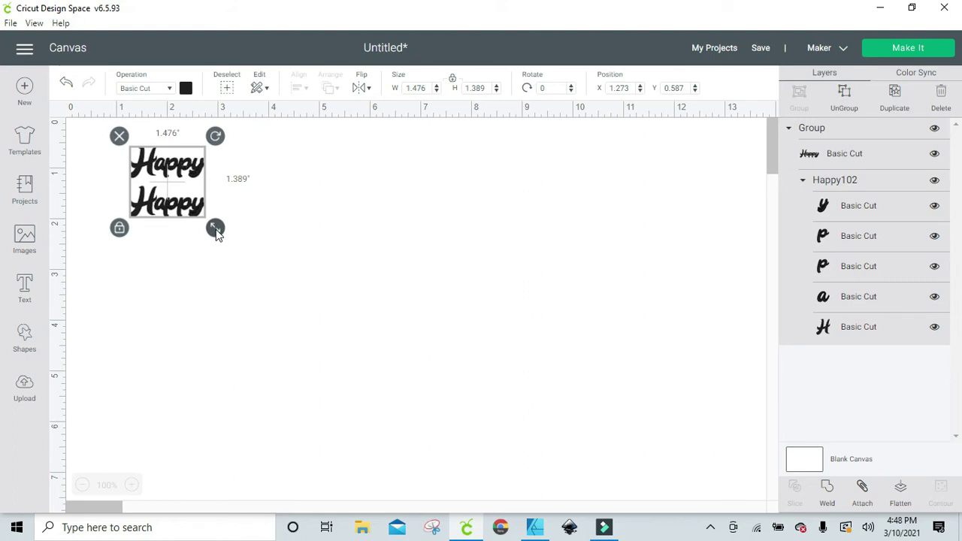
drag(215, 228, 380, 368)
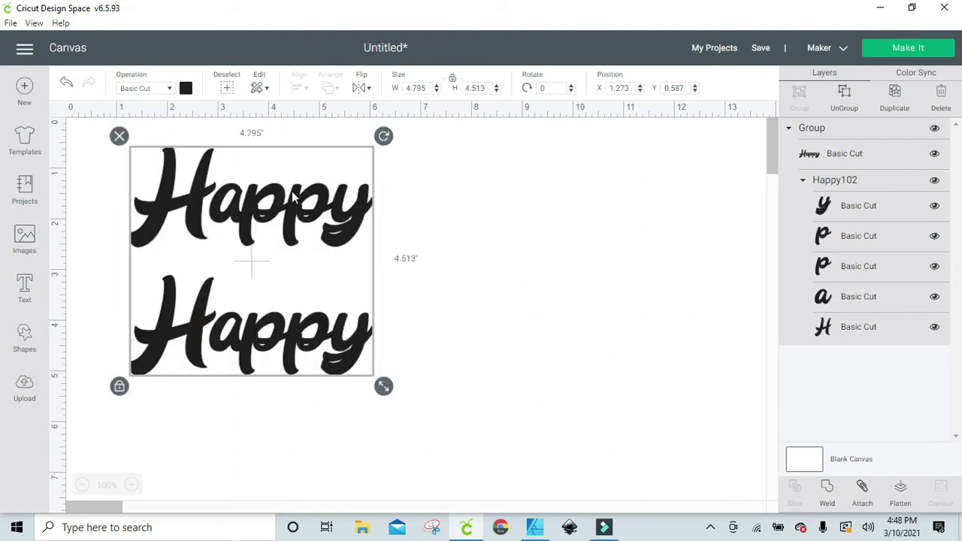
drag(293, 194, 485, 226)
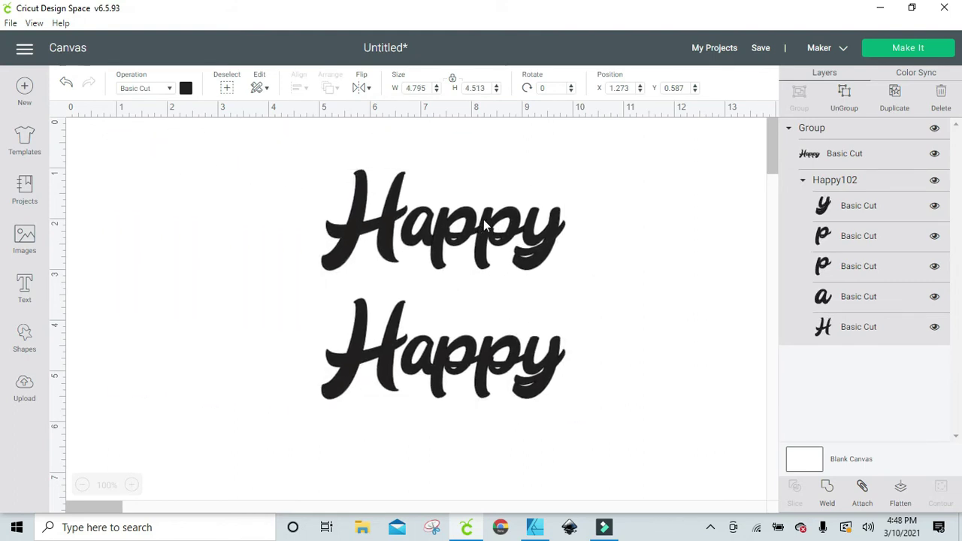
click(849, 105)
drag(530, 226, 369, 201)
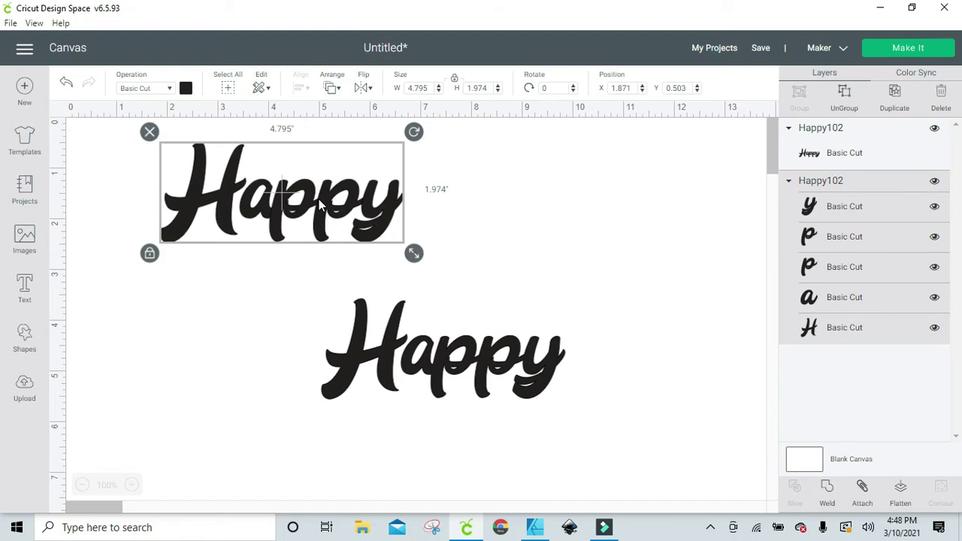
Check the mat preview, then move the lower Happy down and to the right on the canvas.
click(909, 49)
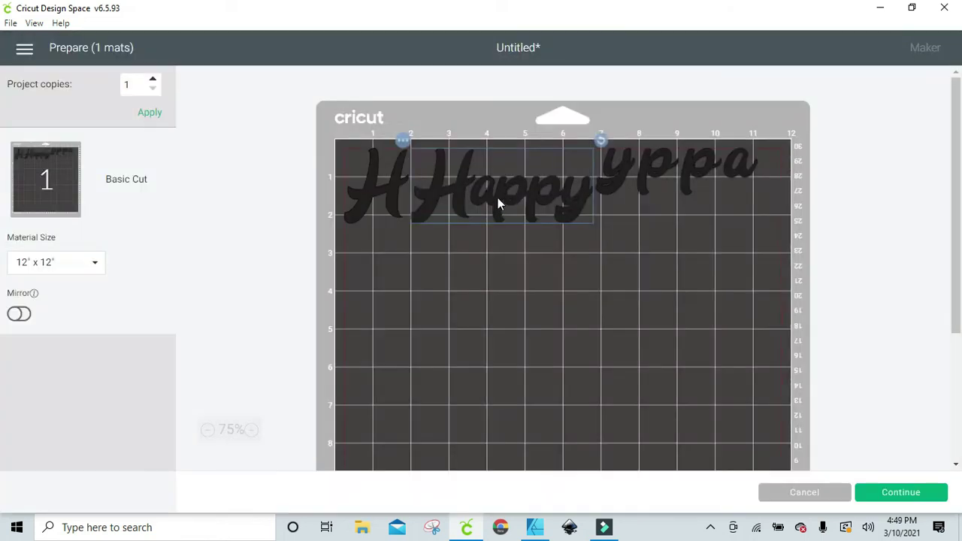
drag(497, 199, 422, 335)
click(804, 493)
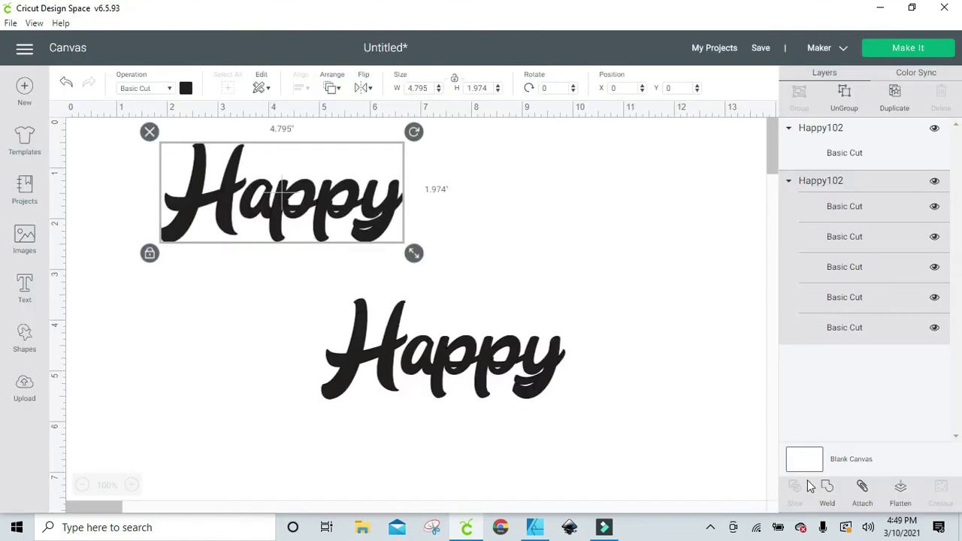
drag(408, 374, 441, 421)
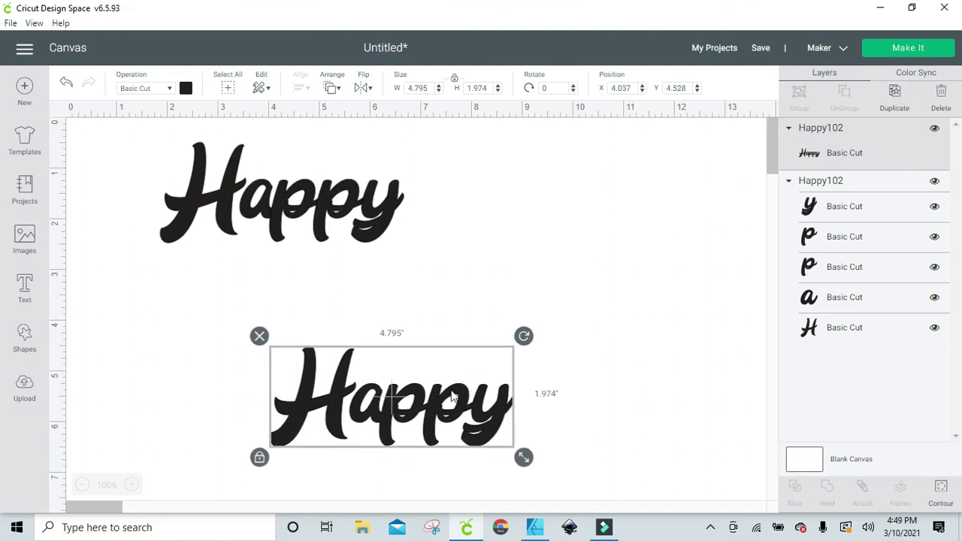
Weld the upper Happy's letters into one shape and place the other Happy beside it.
click(215, 195)
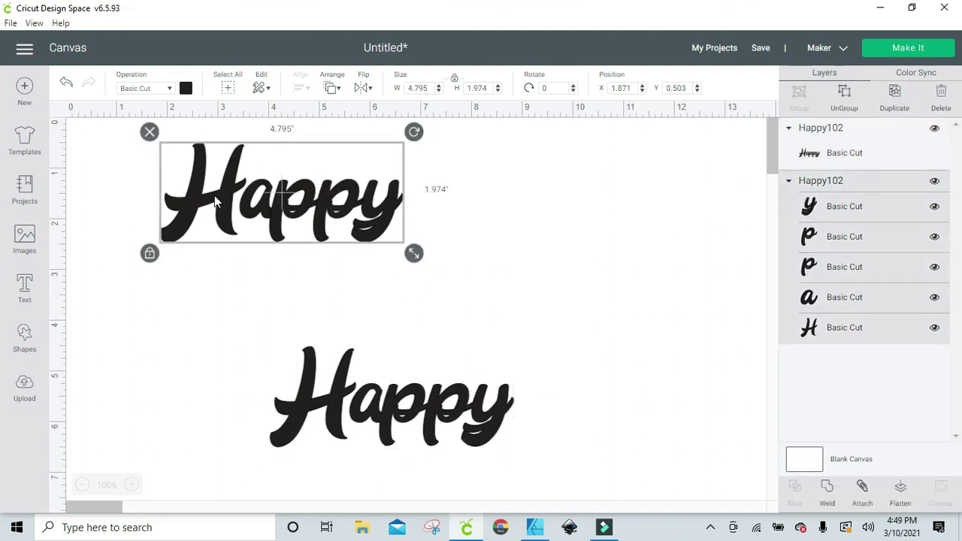
click(829, 488)
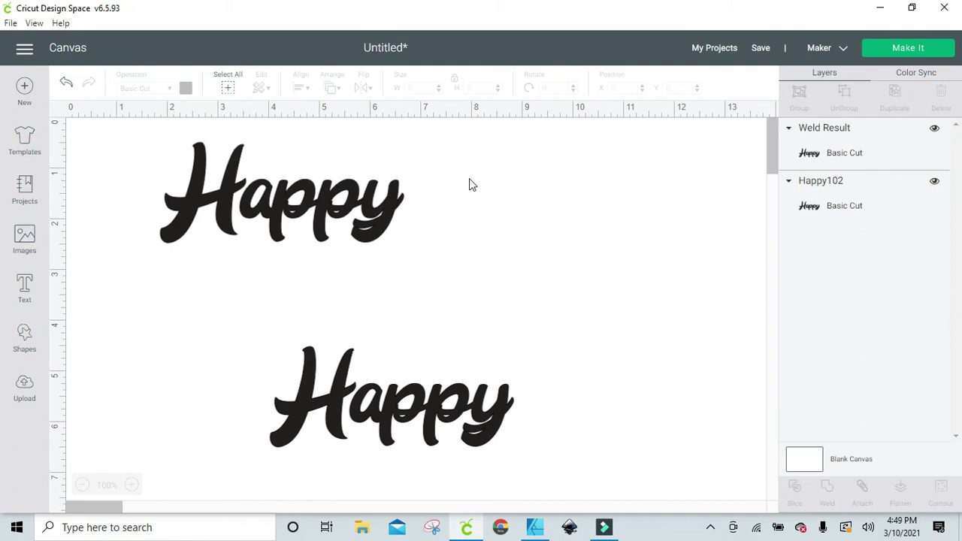
drag(316, 211, 275, 248)
drag(479, 397, 628, 239)
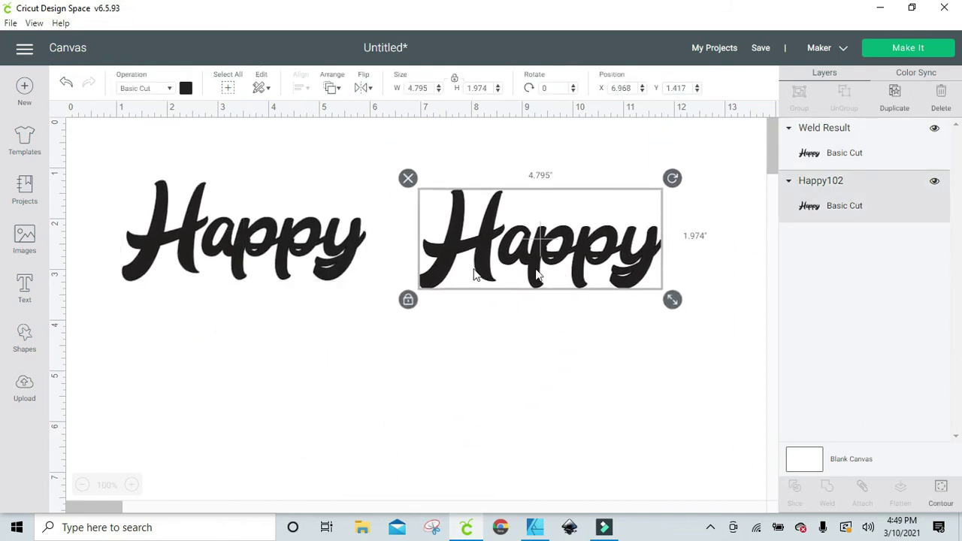
click(910, 48)
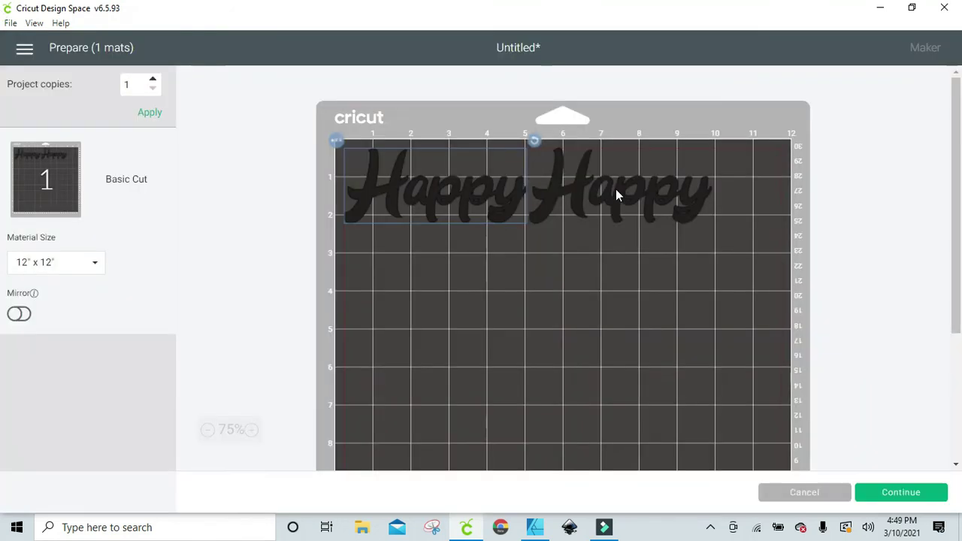
drag(615, 189, 634, 233)
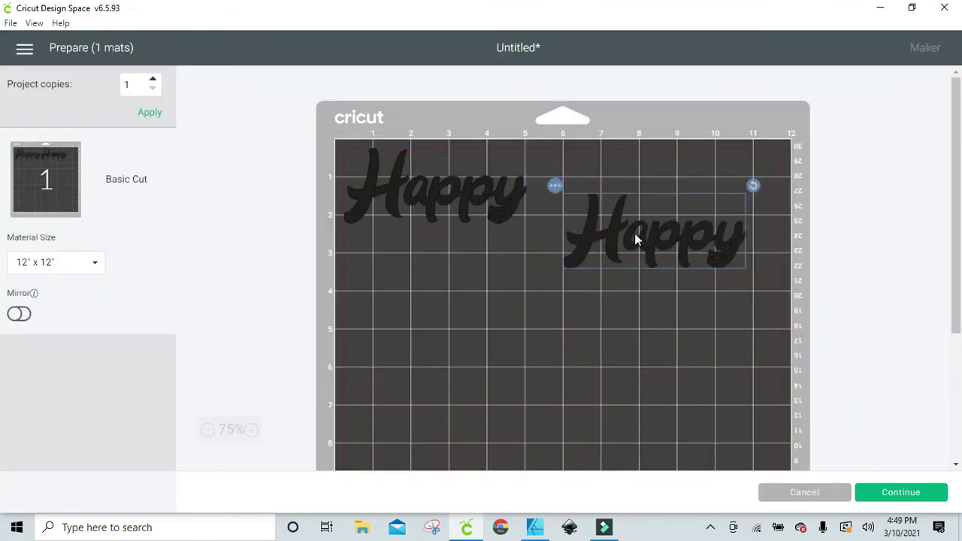
drag(489, 203, 497, 241)
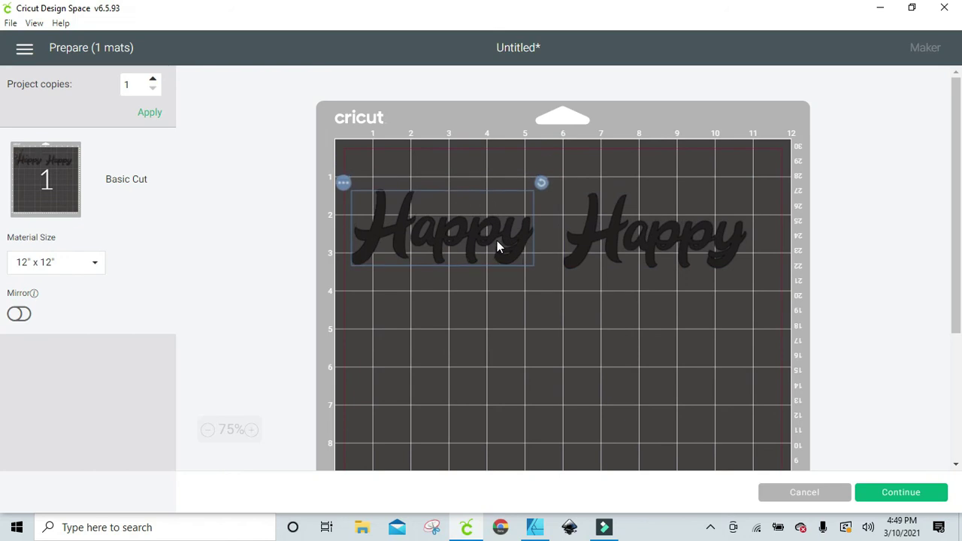
click(813, 495)
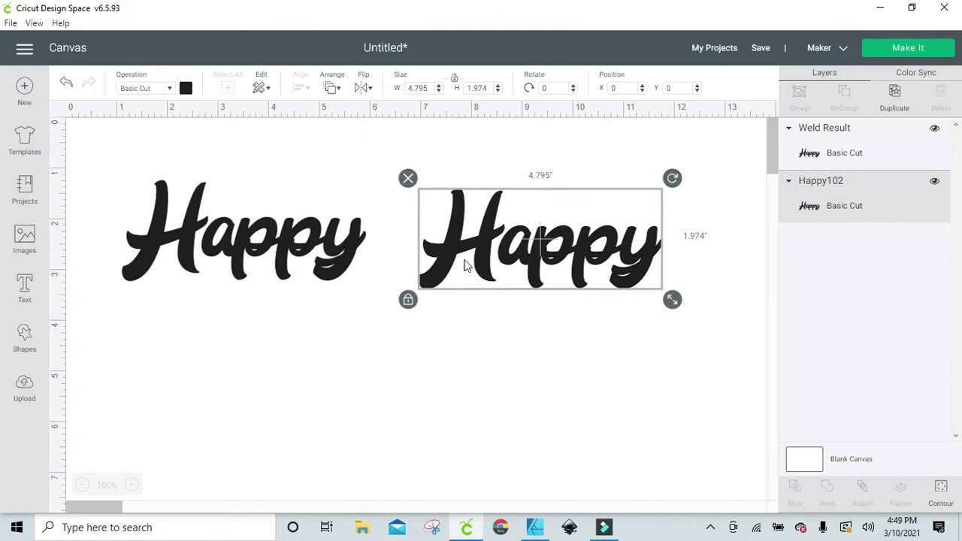
Nudge the right Happy down slightly so it sits at X 6.982, Y 1.626.
drag(464, 265, 474, 273)
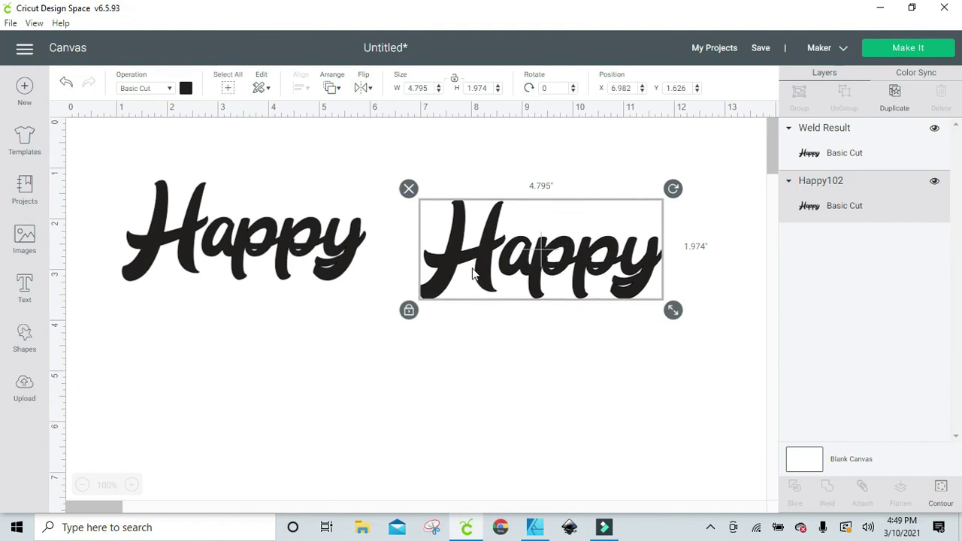